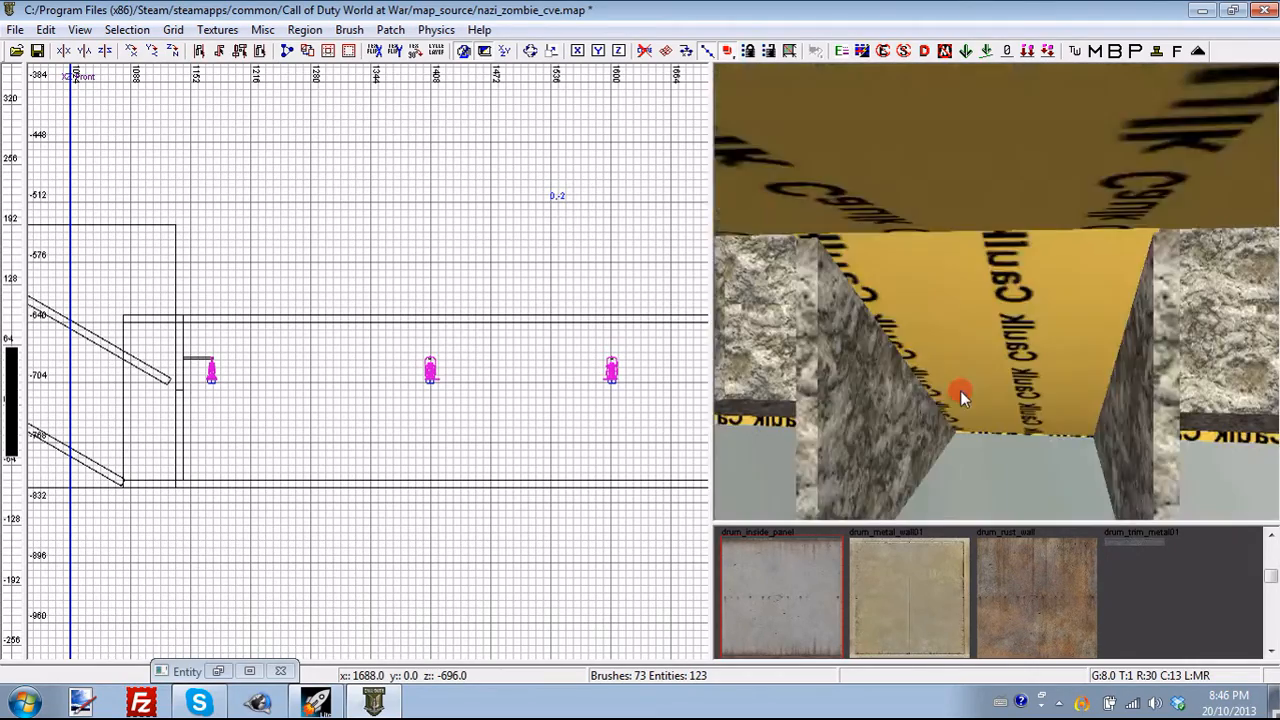
# Step: Add a light entity beside the wall lantern in the cave room, working in the top view
pyautogui.moveTo(960, 389); pyautogui.dragTo(954, 389, button='right')
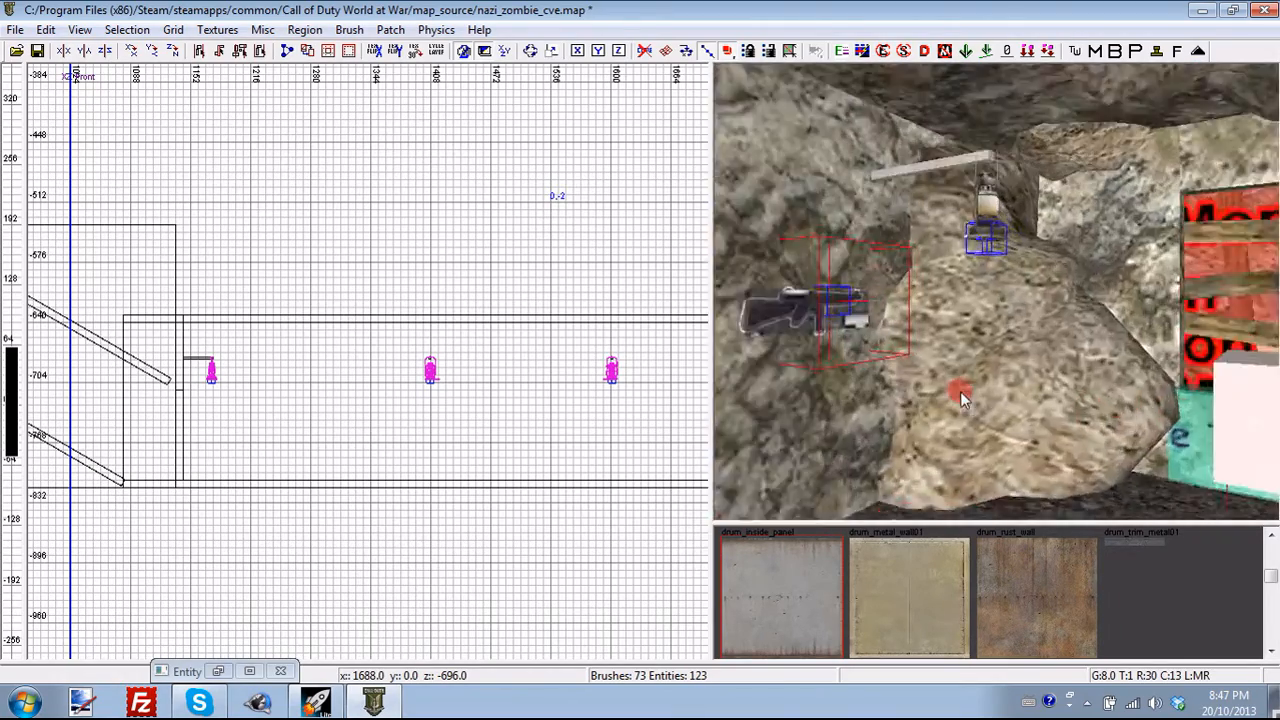
pyautogui.moveTo(143, 350); pyautogui.dragTo(96, 342, button='right')
pyautogui.scroll(-3, 143, 352)
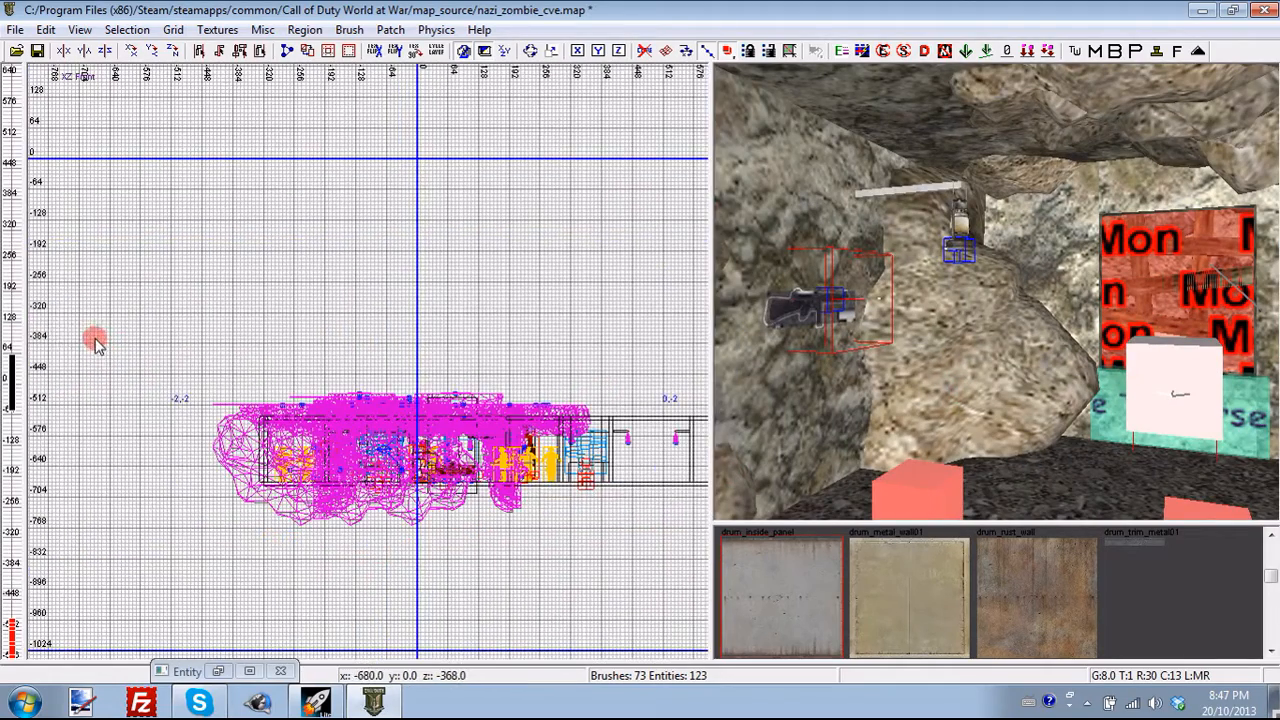
pyautogui.hotkey('ctrl', 'Tab')
pyautogui.hotkey('ctrl', 'Tab')
pyautogui.scroll(6, 425, 410)
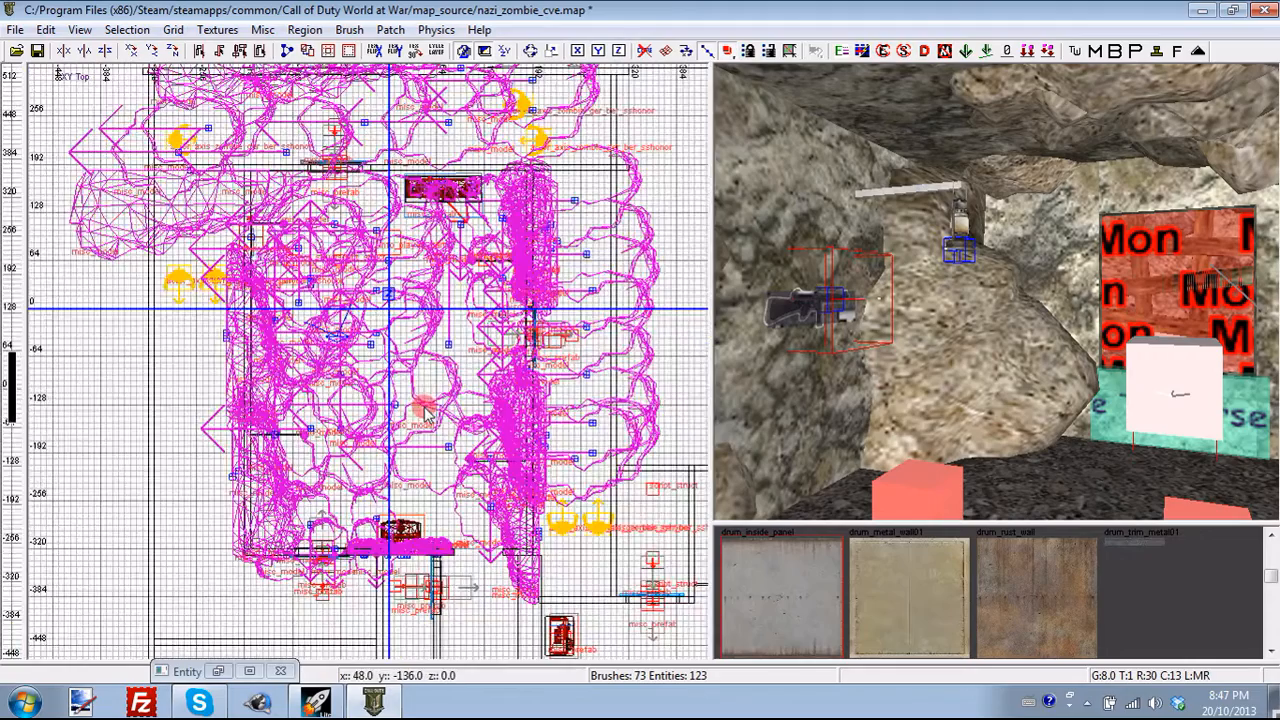
pyautogui.moveTo(286, 292); pyautogui.dragTo(286, 291, button='right')
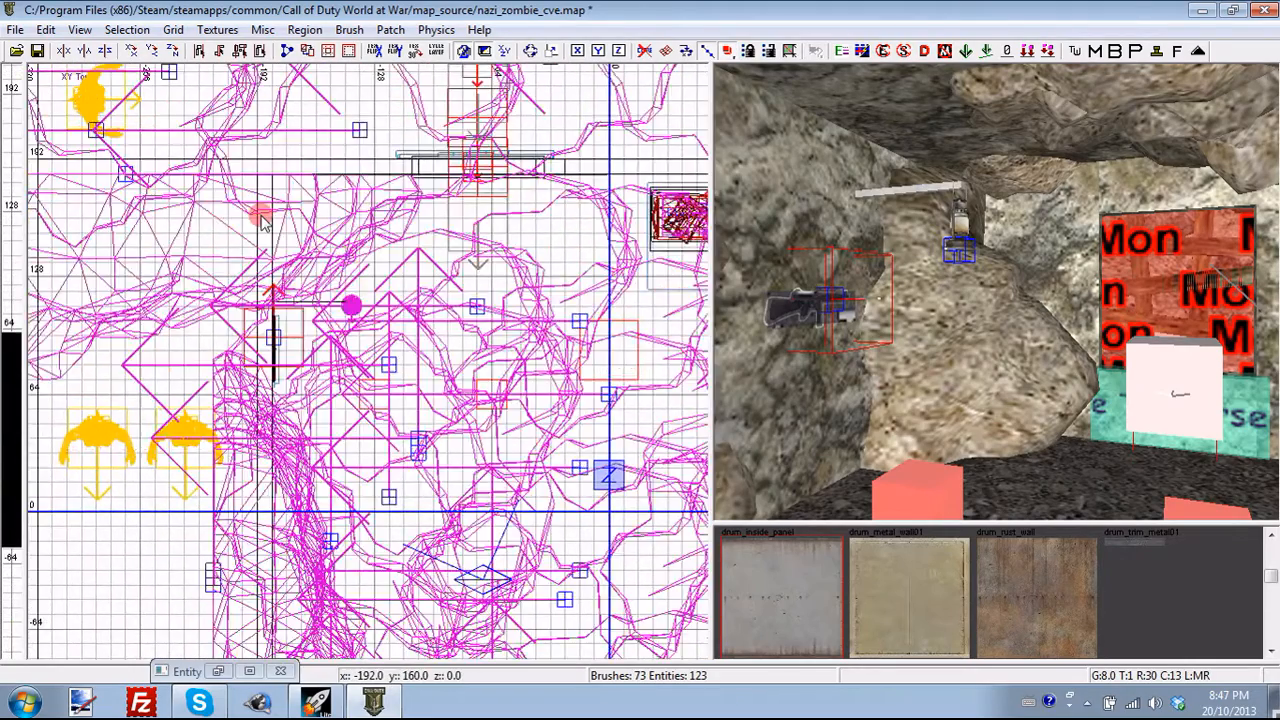
pyautogui.scroll(4, 307, 271)
pyautogui.moveTo(391, 358); pyautogui.dragTo(467, 422, button='right')
pyautogui.rightClick(320, 258)
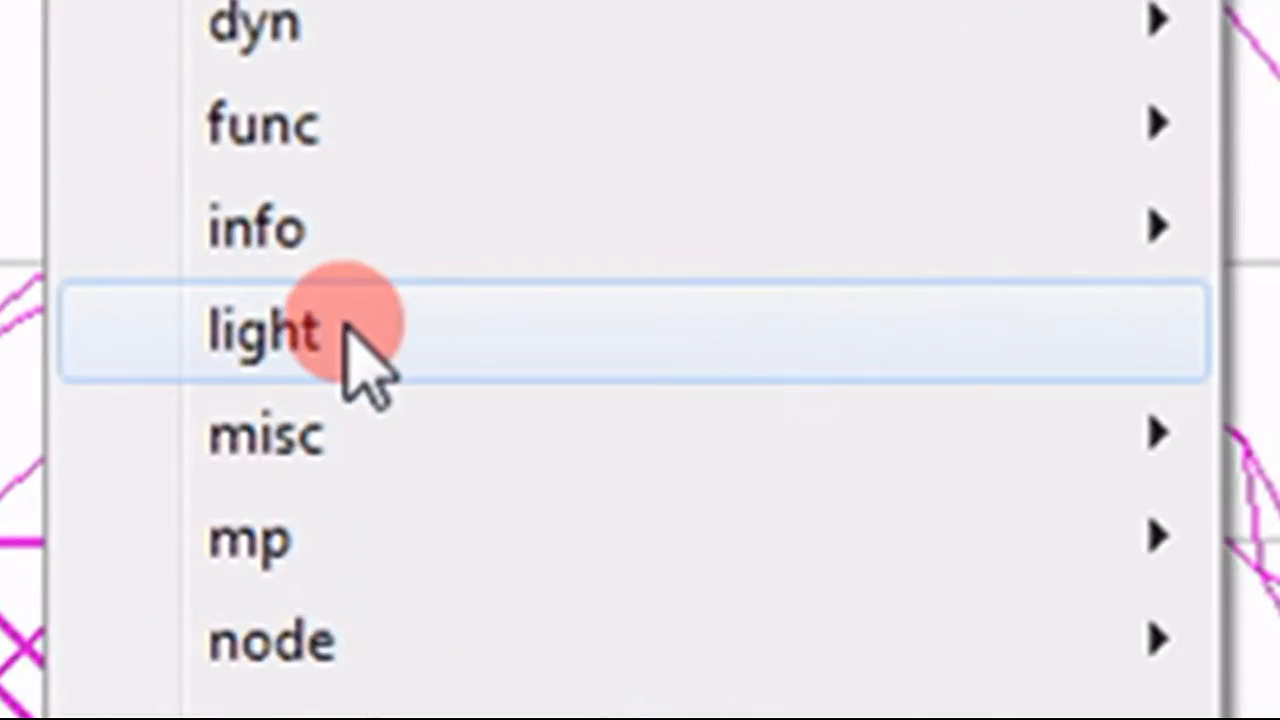
pyautogui.click(389, 416)
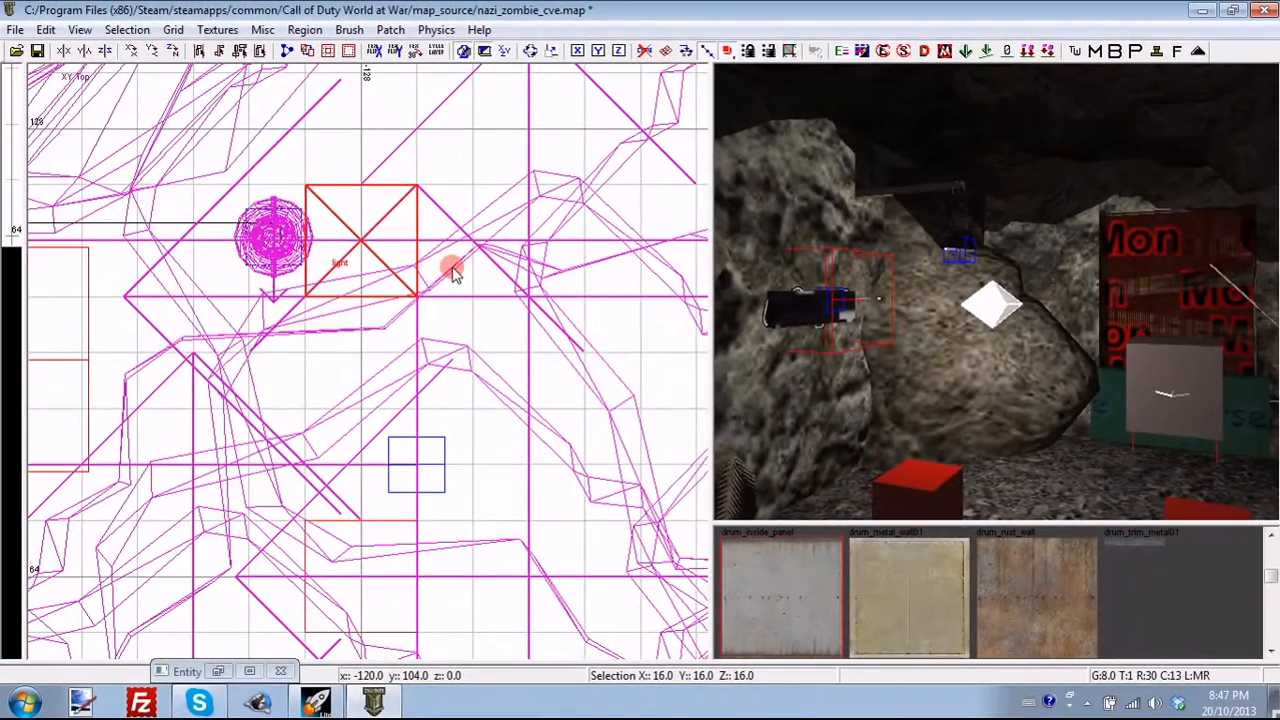
# Step: Move the light 8 units along negative X in the front view, placing it below the hanging lantern
pyautogui.moveTo(1087, 474)
pyautogui.mouseDown(button='right')
pyautogui.moveTo(1107, 469)
pyautogui.moveTo(719, 397)
pyautogui.mouseUp(button='right')
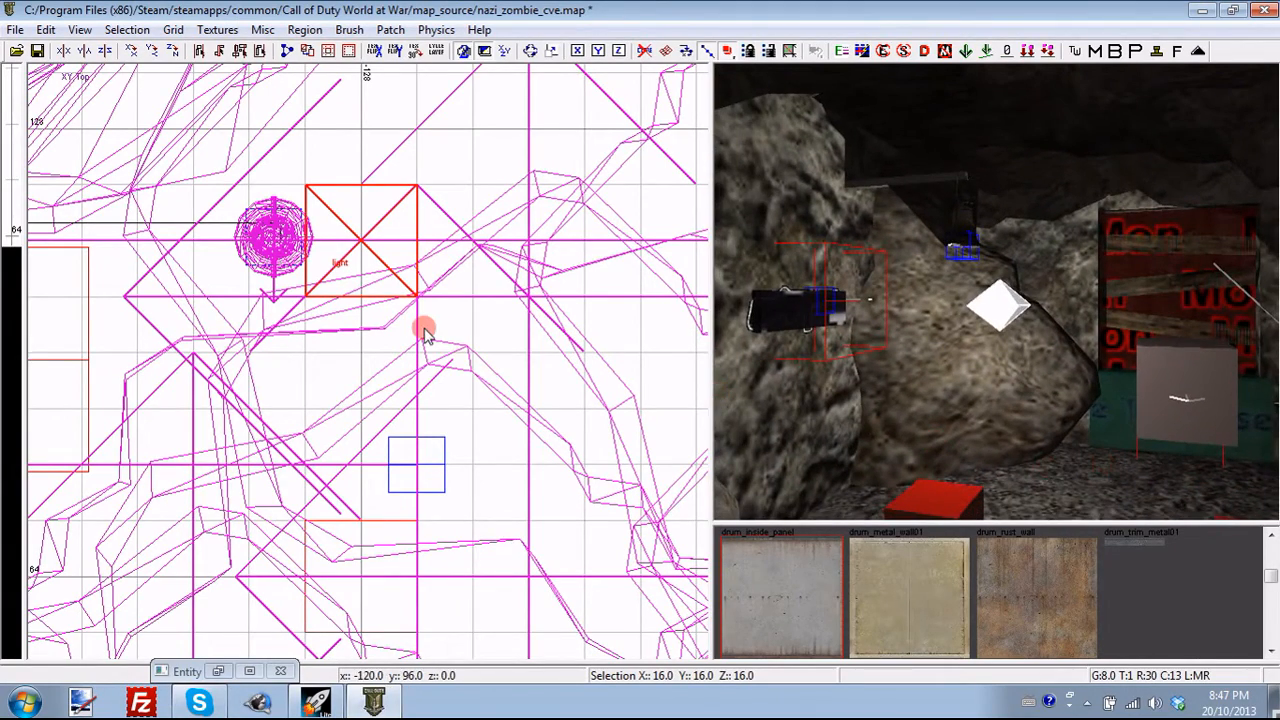
pyautogui.hotkey('ctrl', 'Tab')
pyautogui.moveTo(369, 345); pyautogui.dragTo(324, 363)
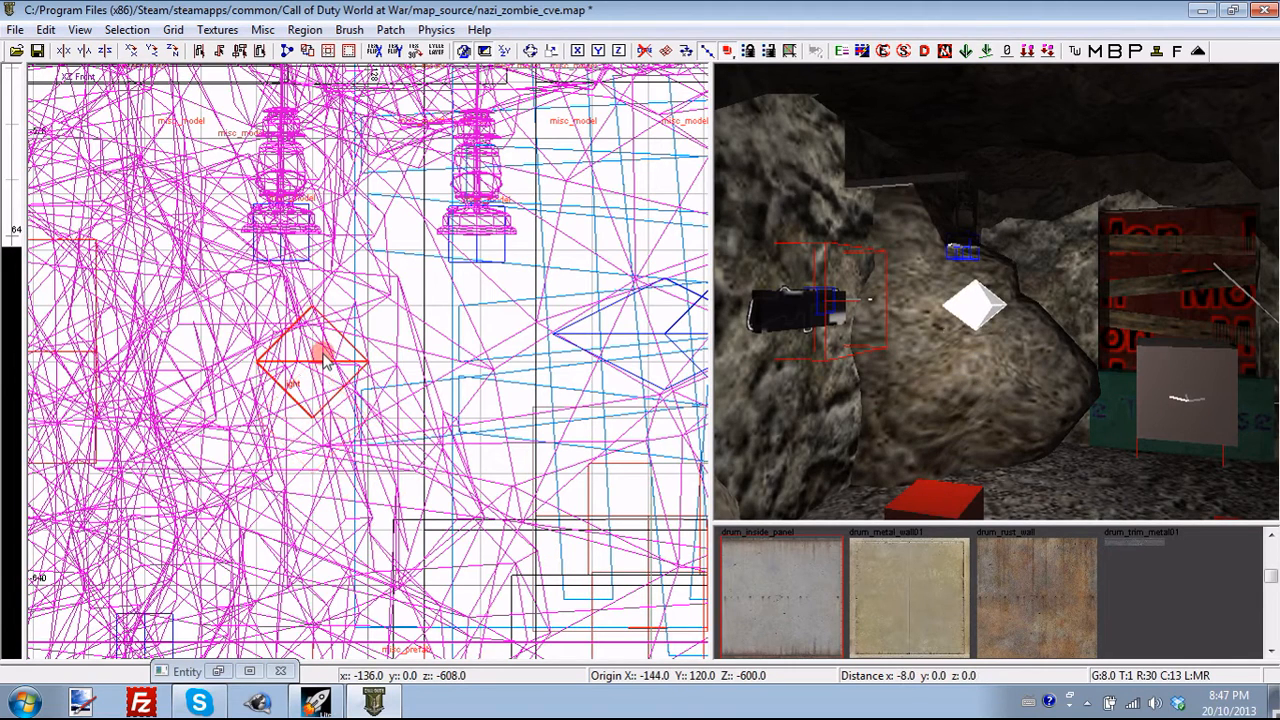
pyautogui.moveTo(894, 294); pyautogui.dragTo(898, 297, button='right')
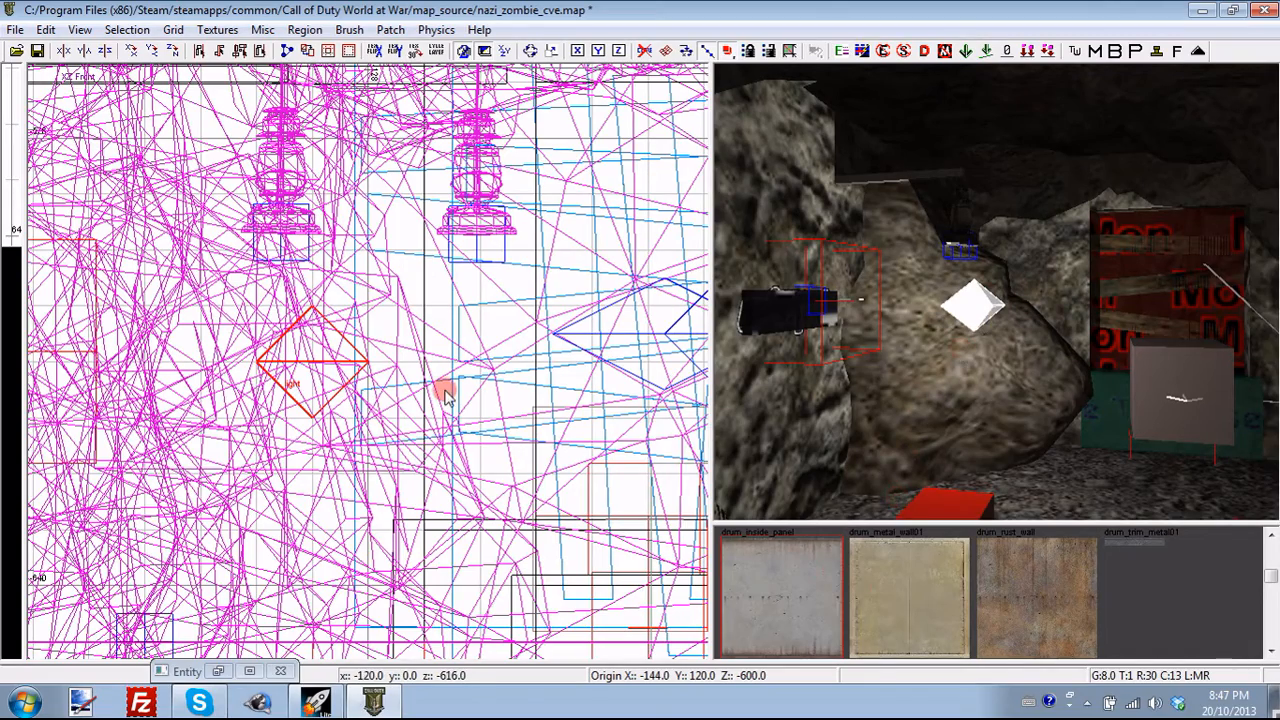
# Step: Open the light's entity properties and set its radius to 250
pyautogui.press('n')
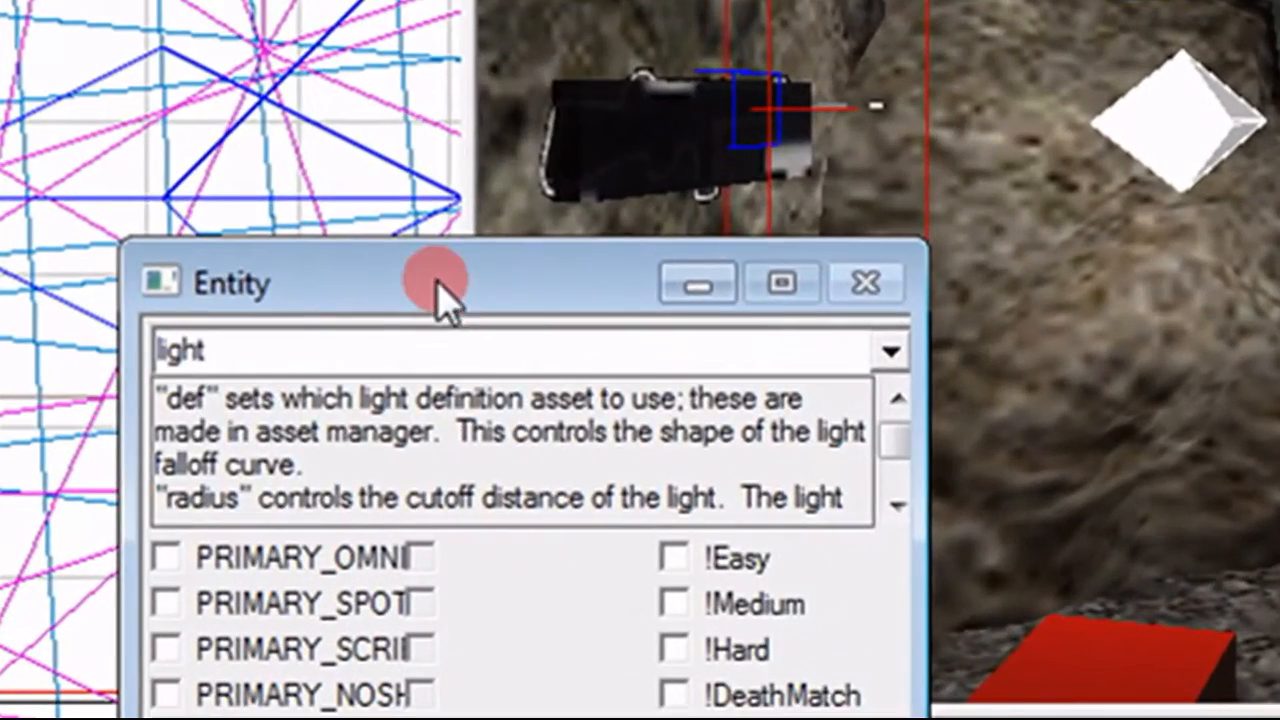
pyautogui.moveTo(440, 290); pyautogui.dragTo(520, 10)
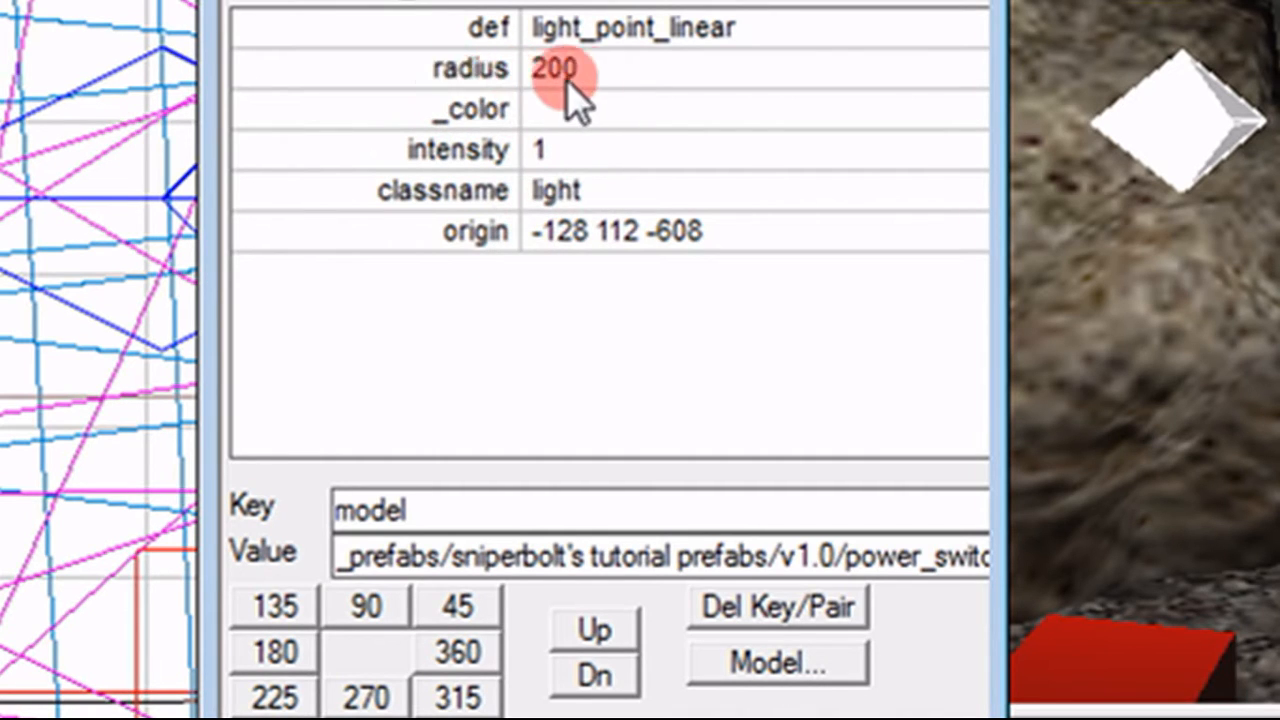
pyautogui.click(628, 68)
pyautogui.press('BackSpace')
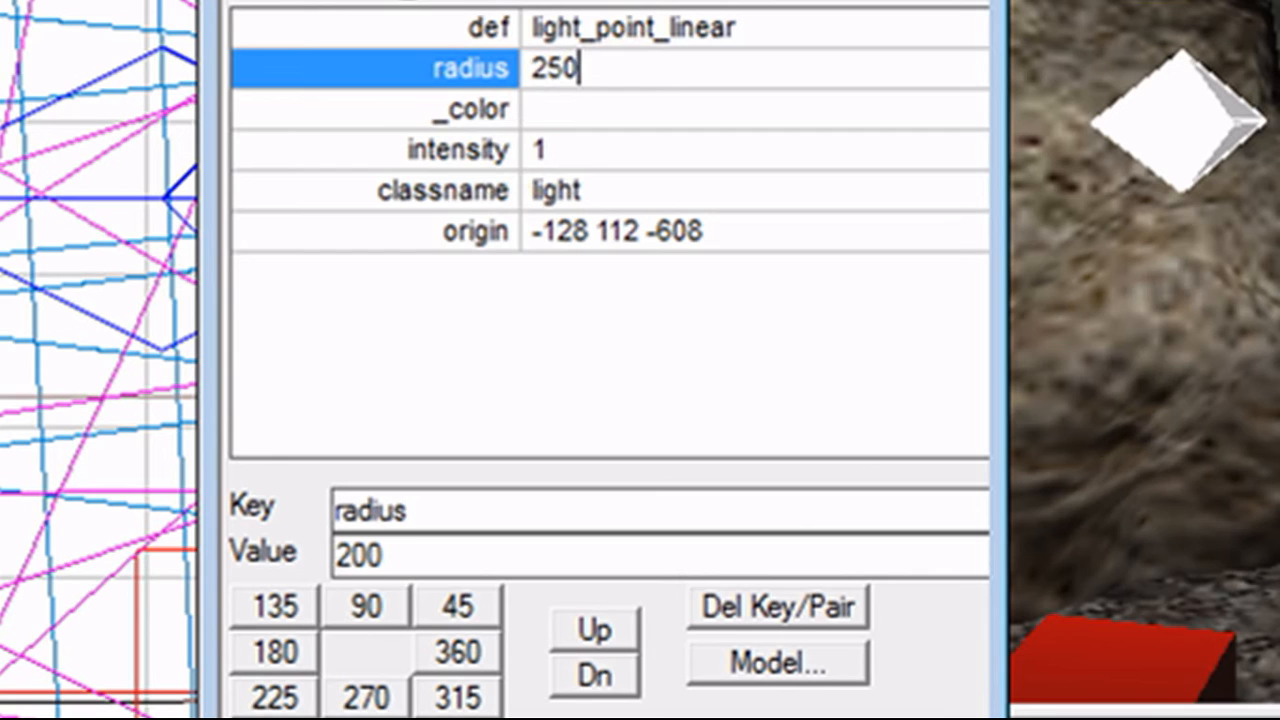
pyautogui.click(730, 124)
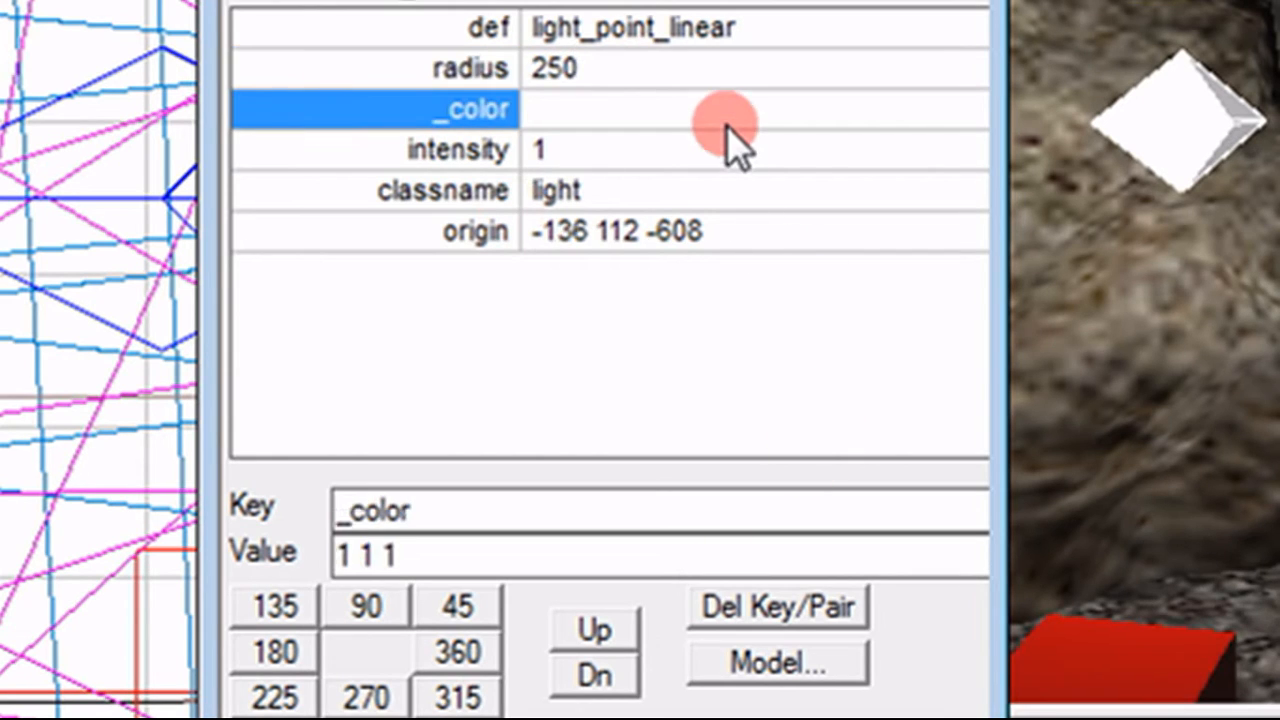
# Step: Try the light at intensity 5 and then at intensity 2
pyautogui.click(650, 152)
pyautogui.click(650, 152)
pyautogui.write('5')
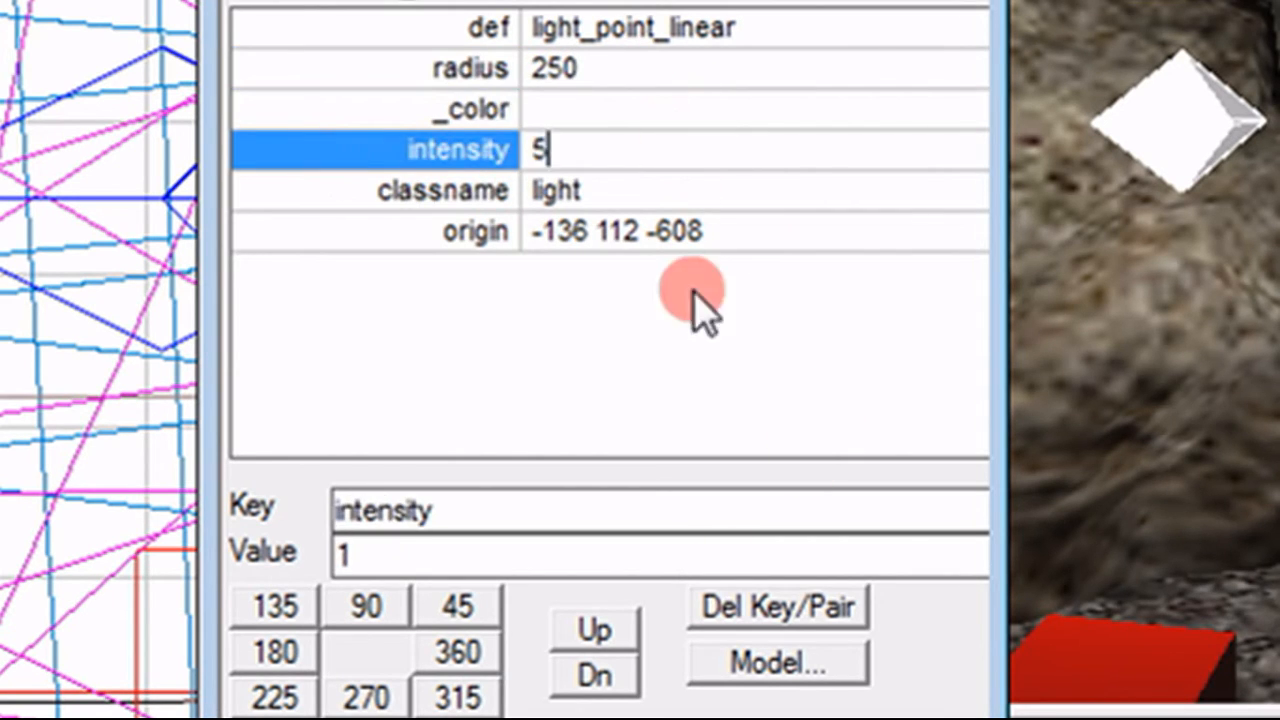
pyautogui.press('Return')
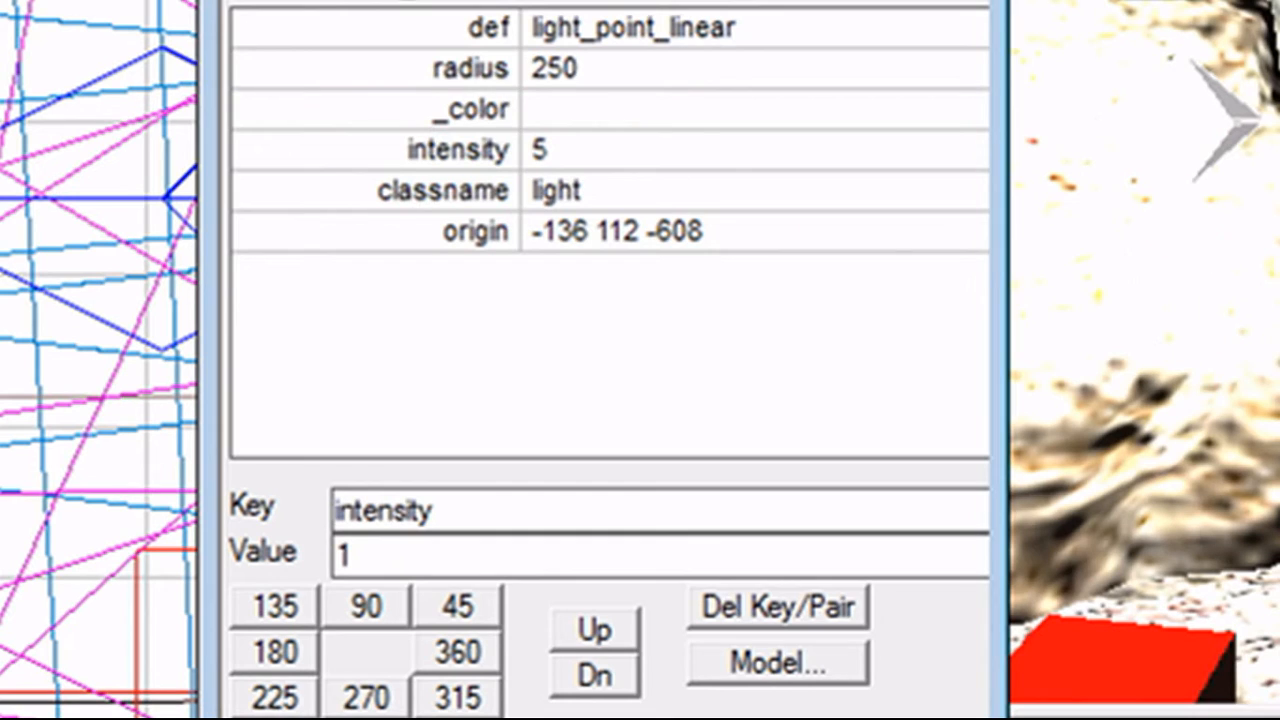
pyautogui.click(618, 156)
pyautogui.click(660, 148)
pyautogui.write('2')
pyautogui.press('Return')
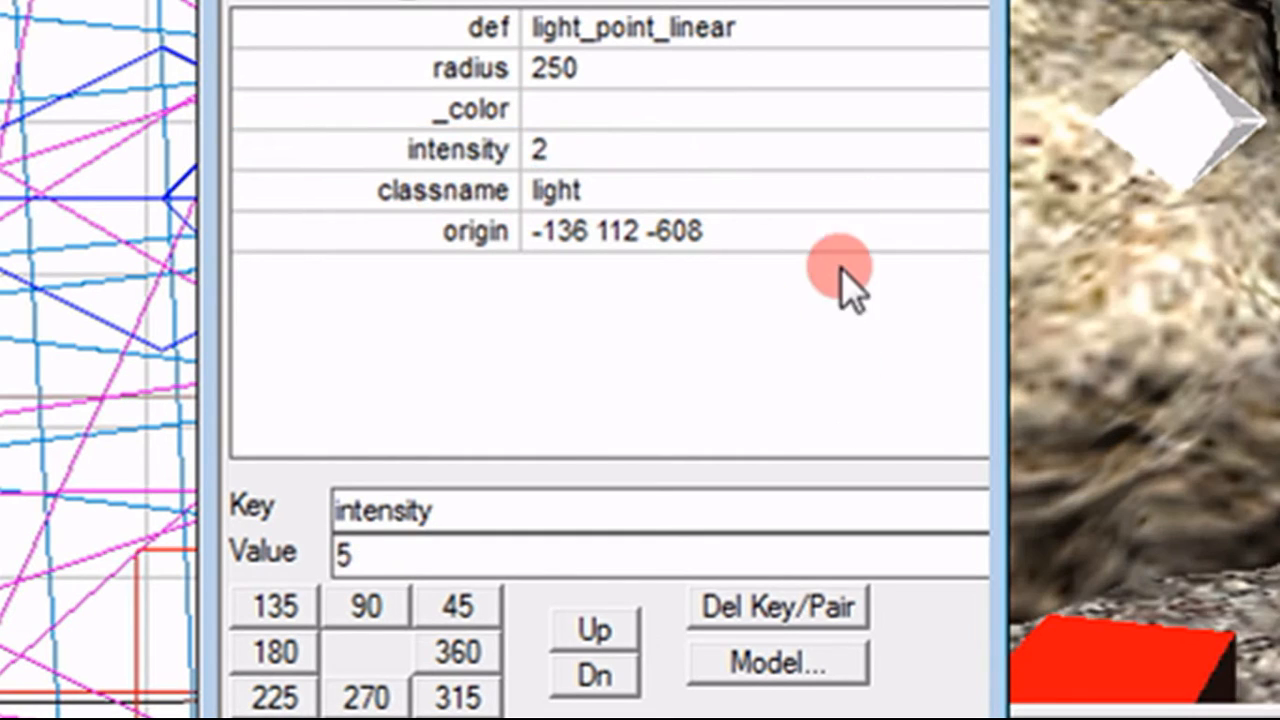
# Step: Set the light's intensity to 1
pyautogui.click(586, 150)
pyautogui.click(586, 150)
pyautogui.write('1')
pyautogui.press('Return')
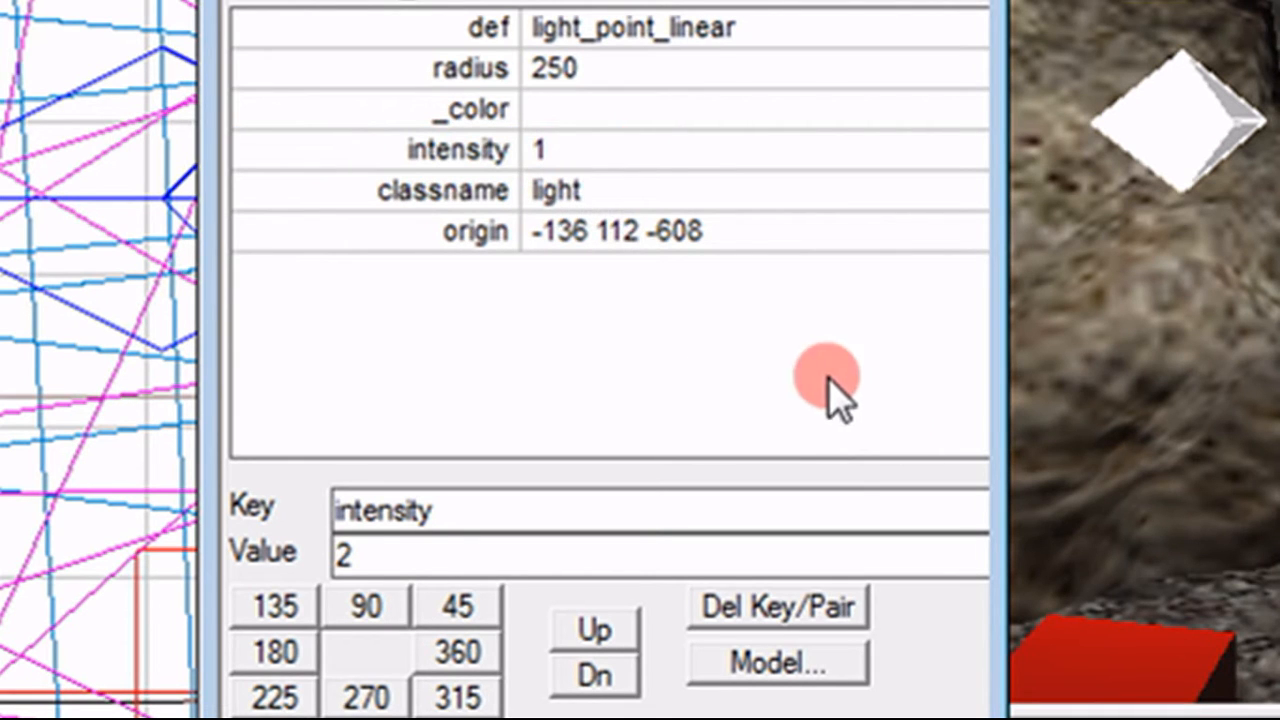
# Step: Give the light a lightened yellow _color and deselect it
pyautogui.click(595, 98)
pyautogui.click(666, 103)
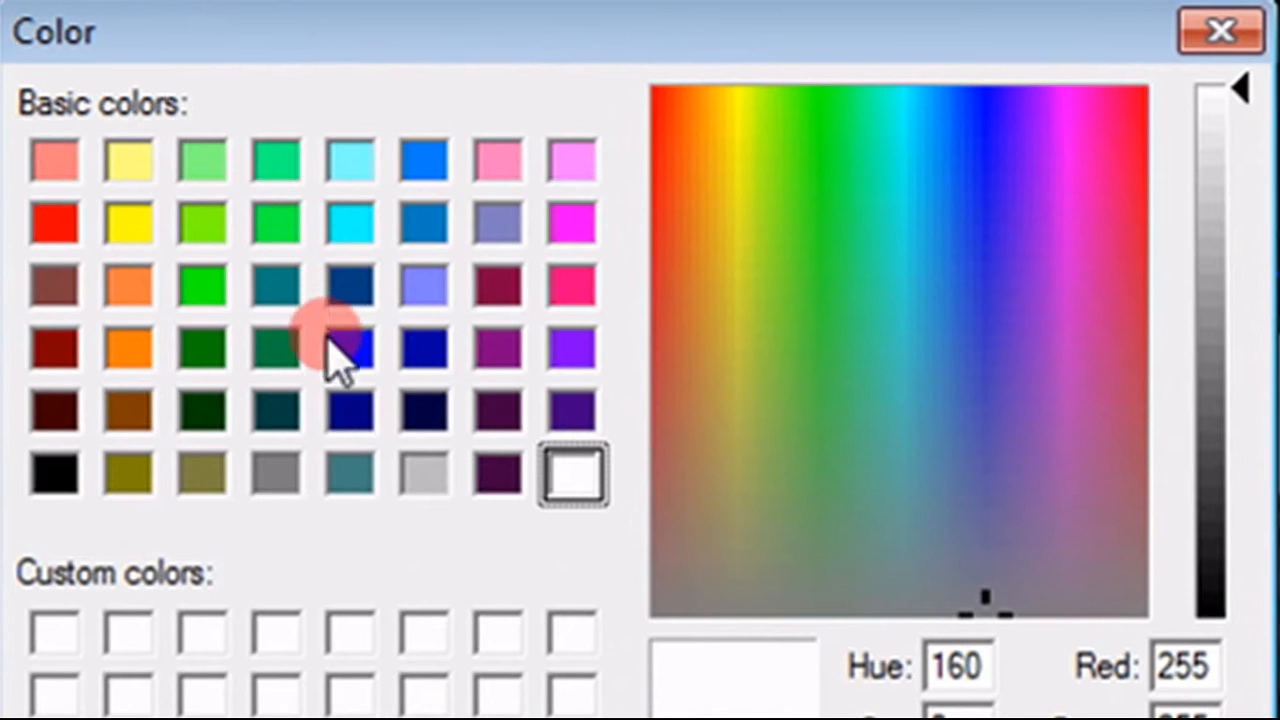
pyautogui.click(130, 222)
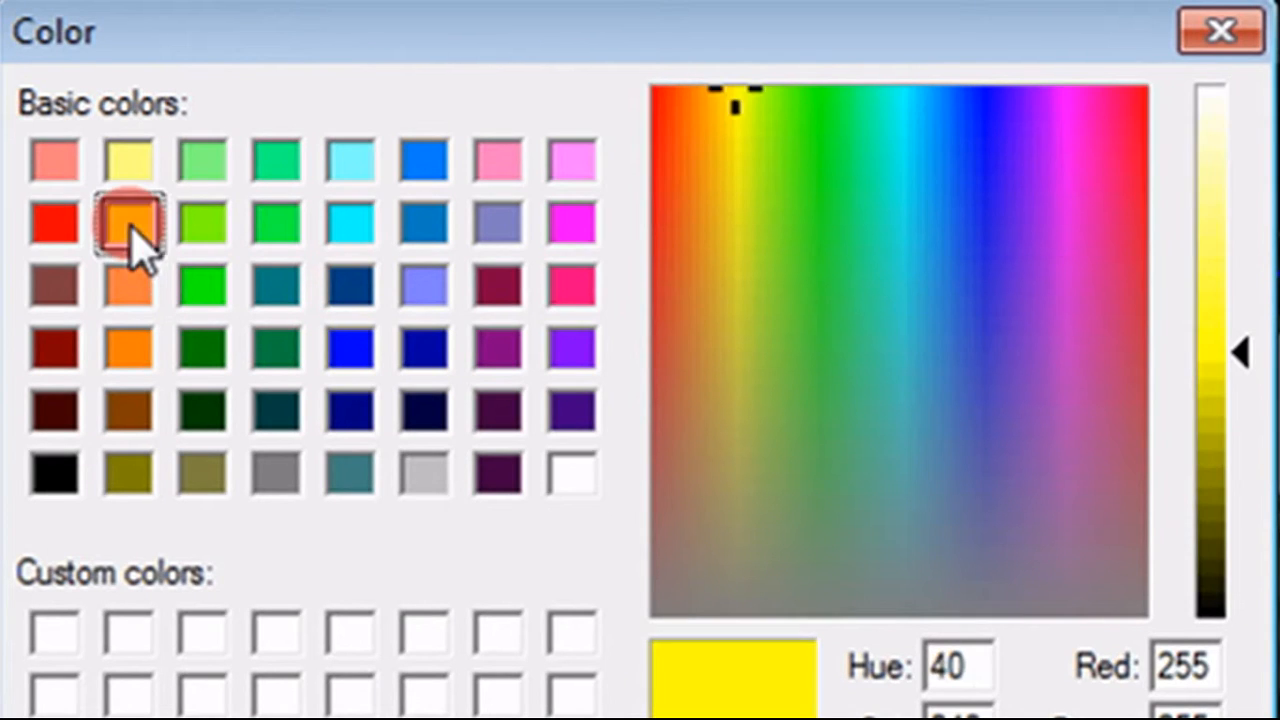
pyautogui.moveTo(800, 175); pyautogui.dragTo(740, 257)
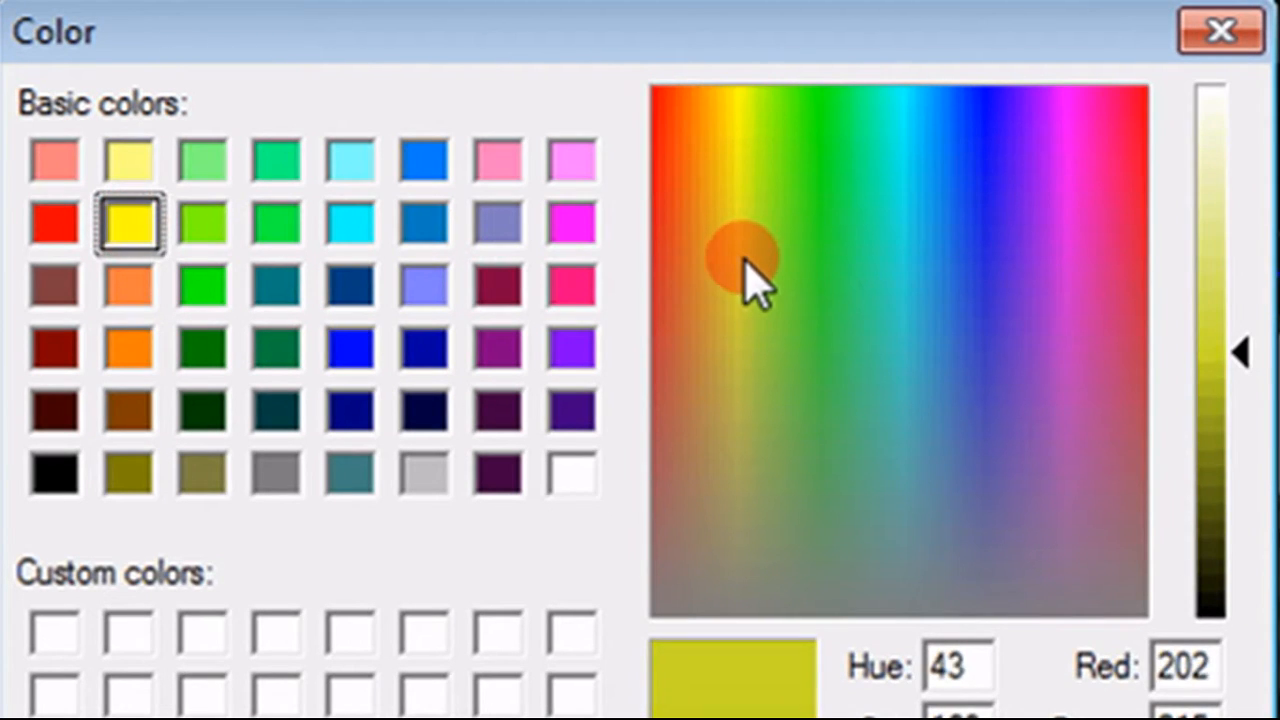
pyautogui.moveTo(736, 162); pyautogui.dragTo(736, 90)
pyautogui.moveTo(1195, 340); pyautogui.dragTo(1229, 243)
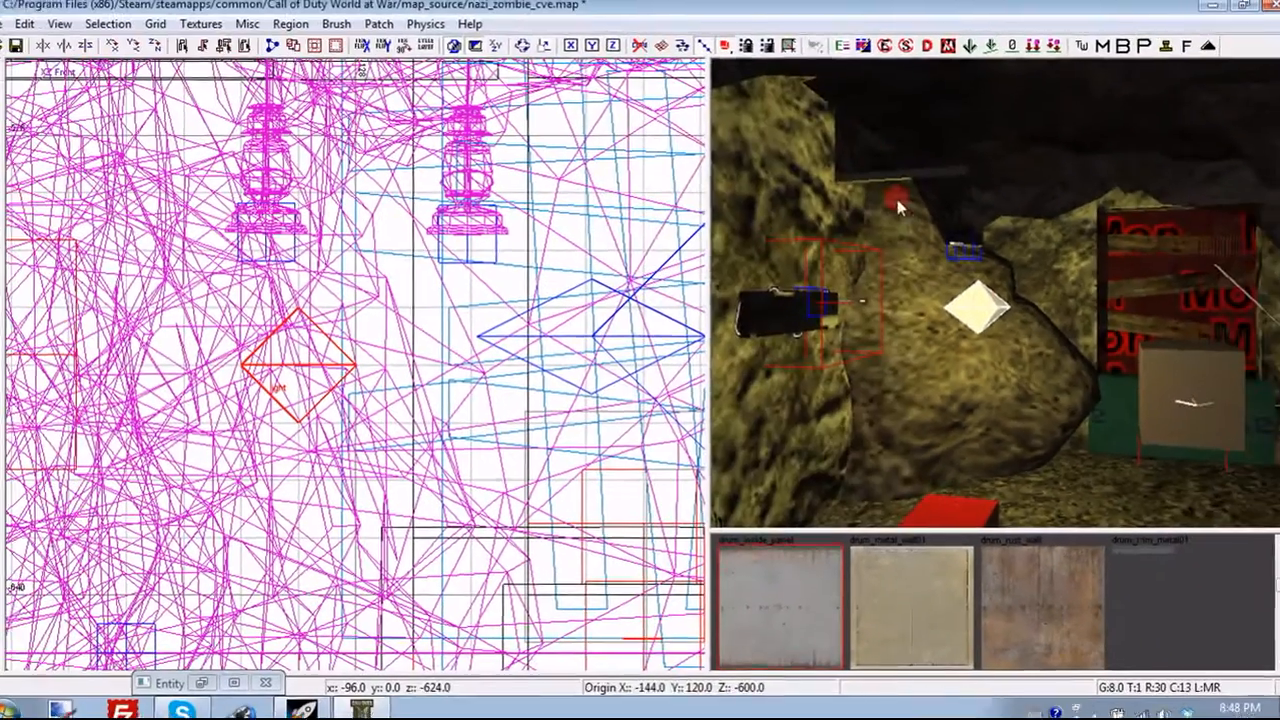
pyautogui.moveTo(979, 299); pyautogui.dragTo(894, 298, button='right')
pyautogui.press('Escape')
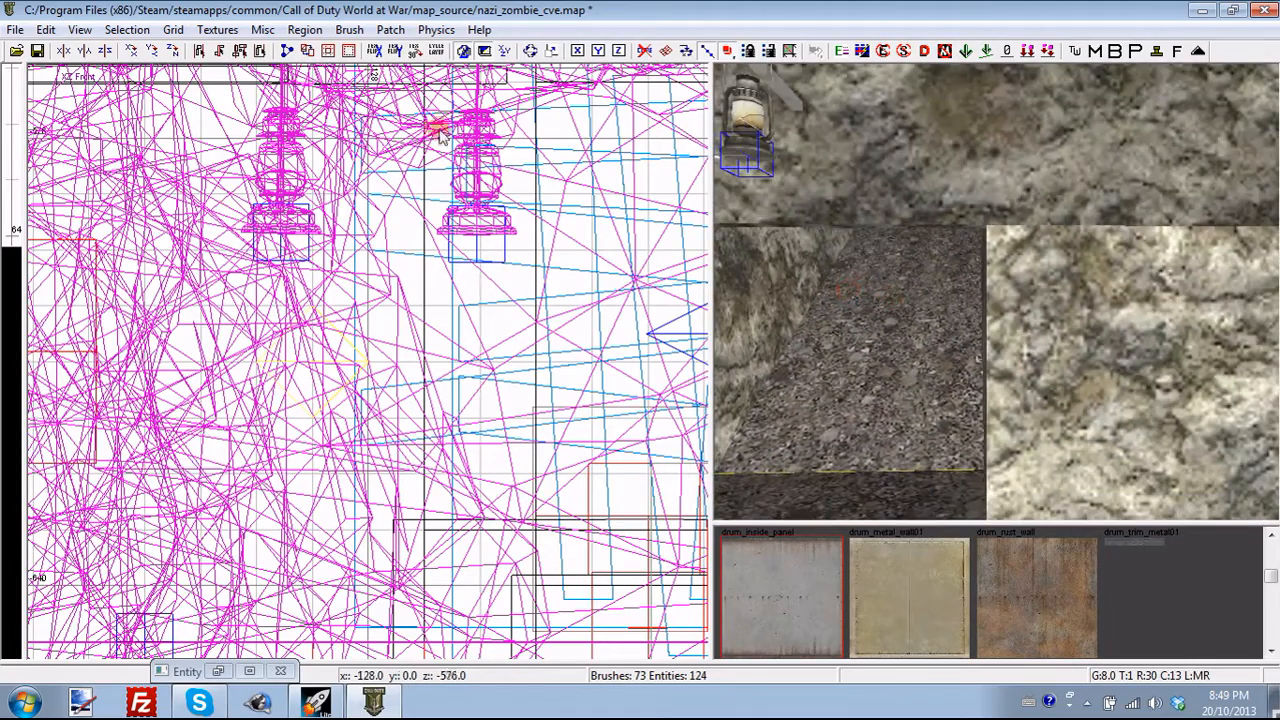
pyautogui.click(127, 29)
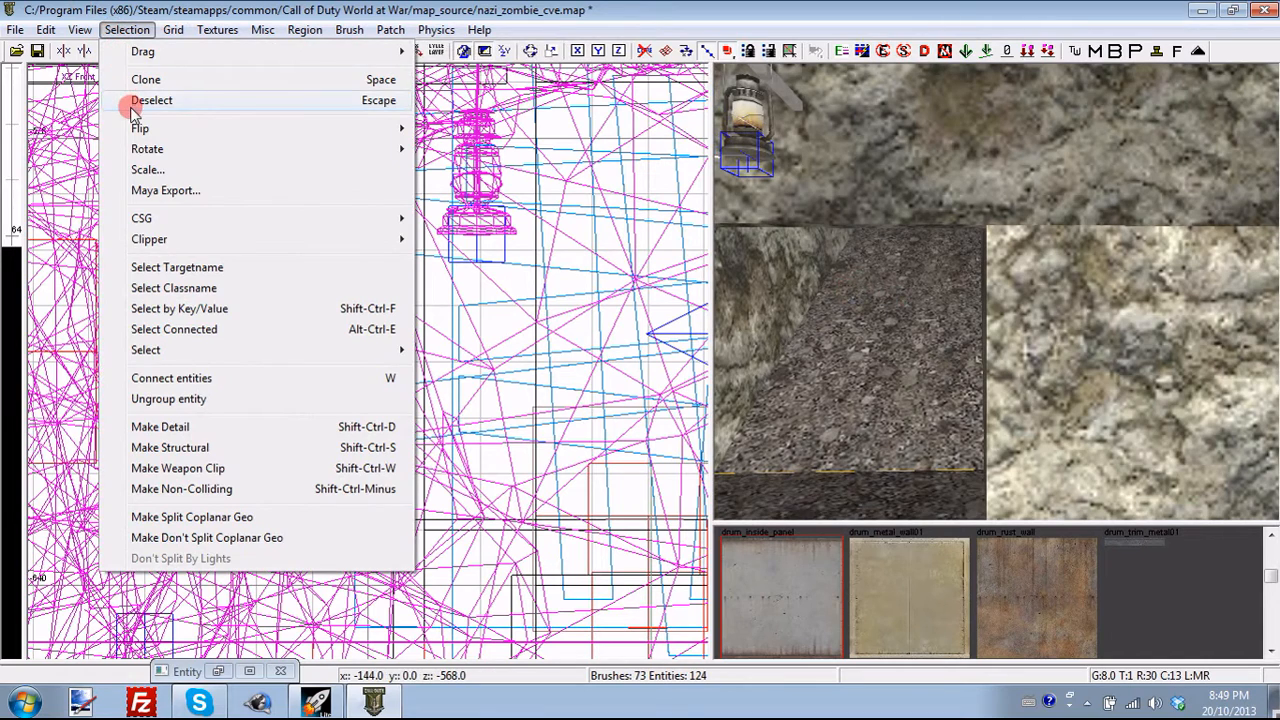
pyautogui.moveTo(150, 149)
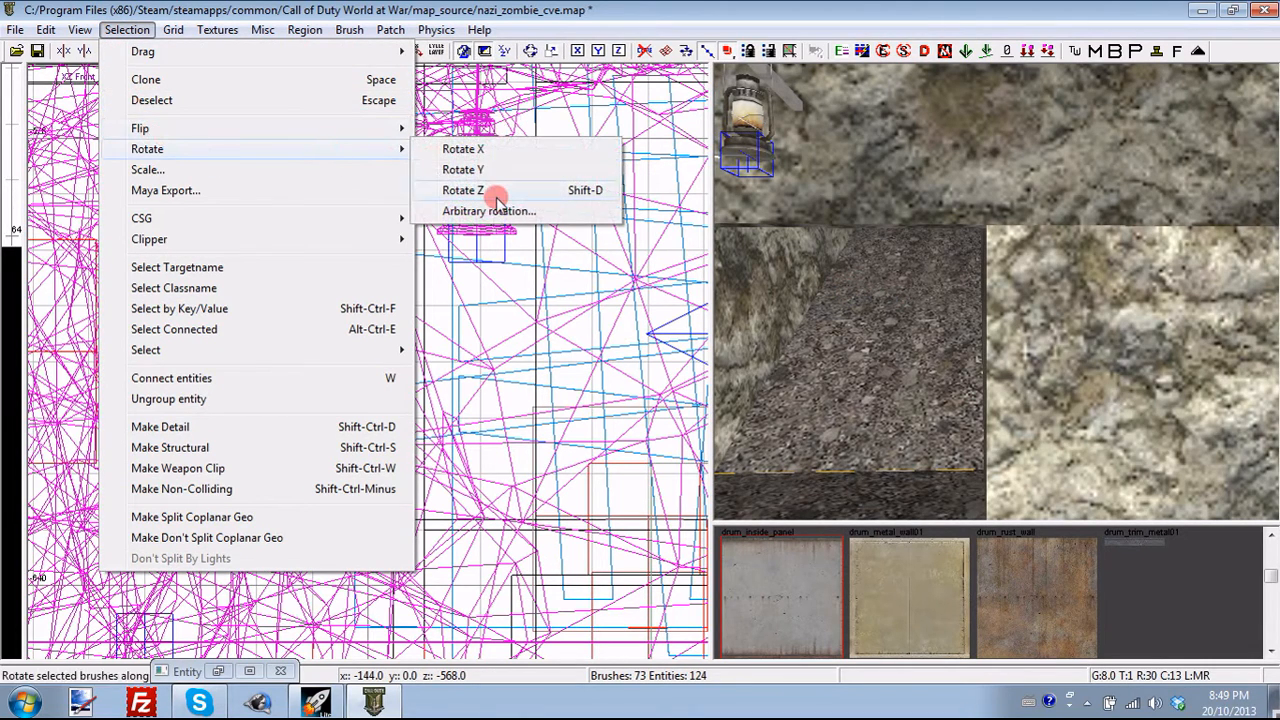
pyautogui.click(495, 212)
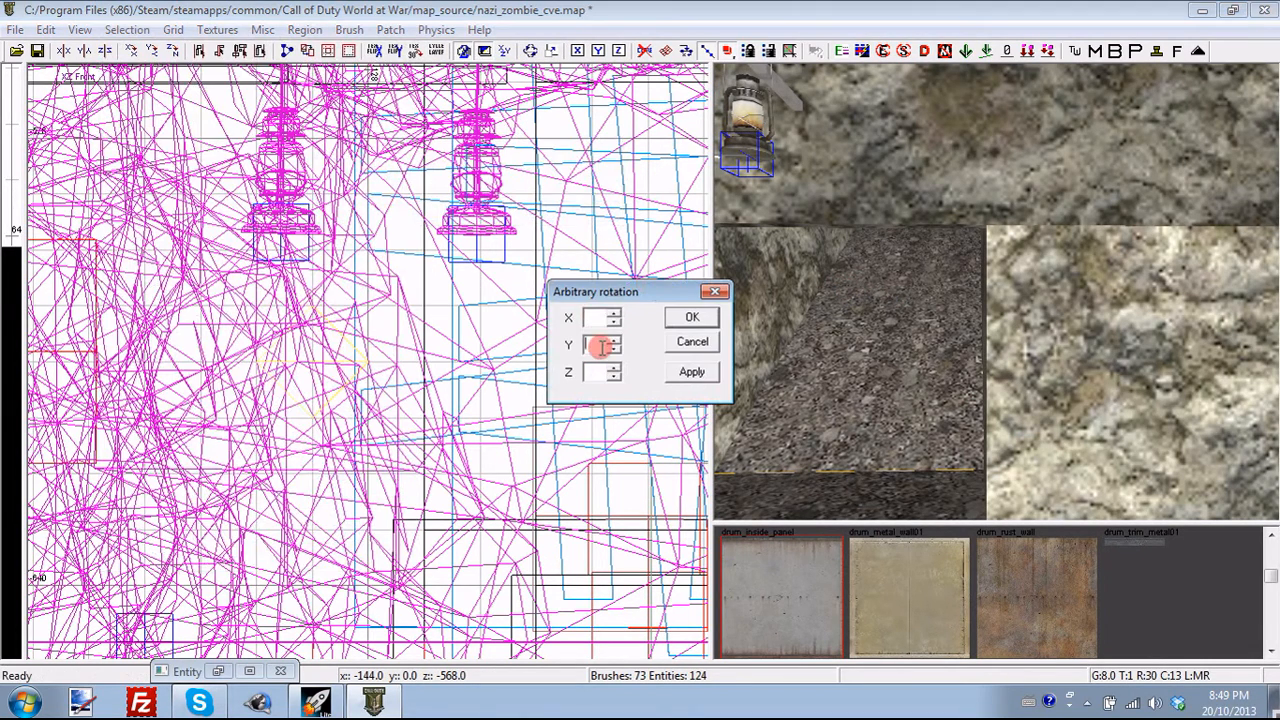
pyautogui.click(700, 345)
# Step: Insert the power_switch.map prefab from Sniperbolt's Tutorial Prefabs v1.0 into the large room in the top view
pyautogui.moveTo(918, 380); pyautogui.dragTo(928, 382, button='right')
pyautogui.scroll(-2, 503, 338)
pyautogui.scroll(-6, 503, 338)
pyautogui.moveTo(516, 452)
pyautogui.mouseDown(button='right')
pyautogui.moveTo(472, 443)
pyautogui.moveTo(518, 453)
pyautogui.mouseUp(button='right')
pyautogui.moveTo(740, 412)
pyautogui.mouseDown(button='right')
pyautogui.moveTo(606, 417)
pyautogui.moveTo(531, 376)
pyautogui.moveTo(507, 413)
pyautogui.mouseUp(button='right')
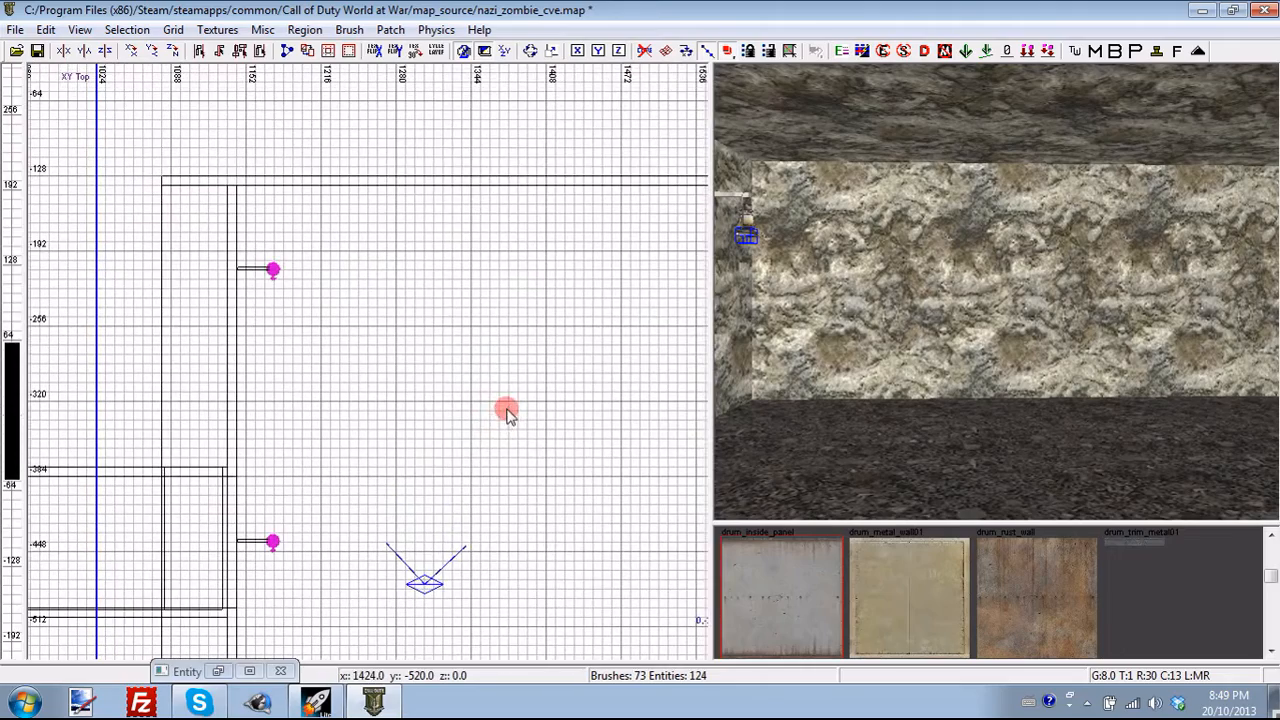
pyautogui.rightClick(422, 220)
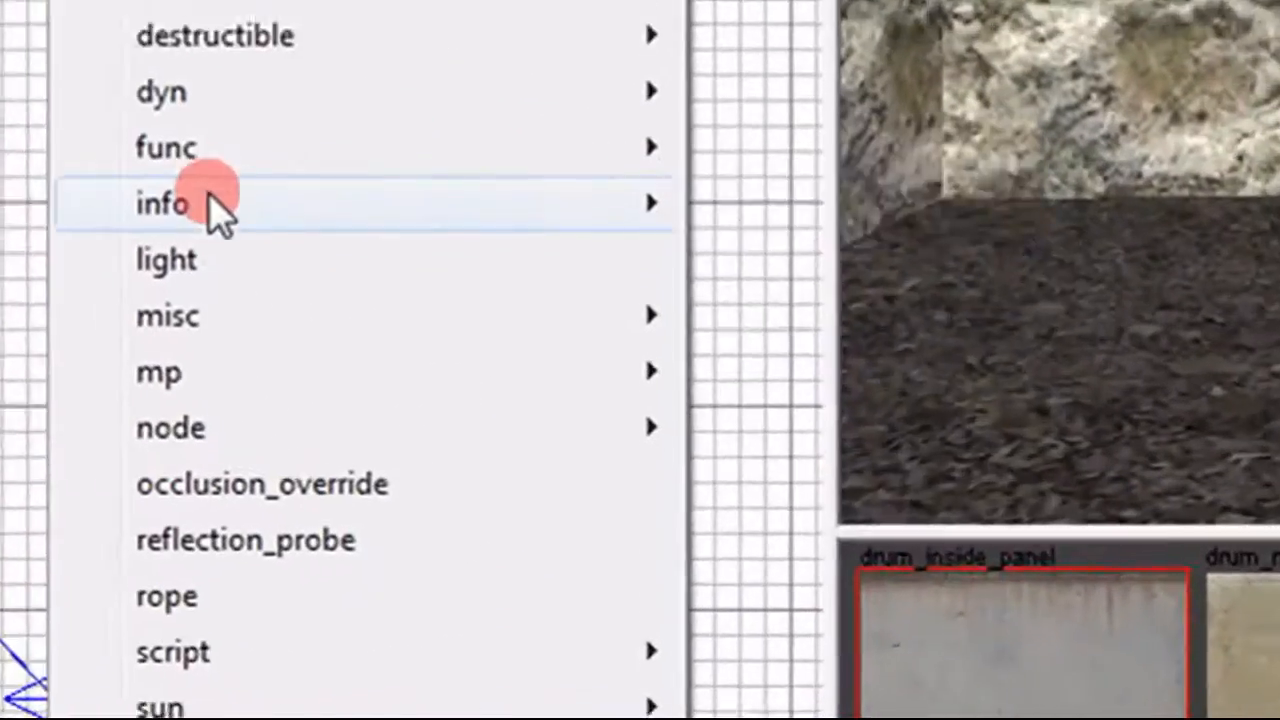
pyautogui.moveTo(482, 402)
pyautogui.moveTo(163, 300)
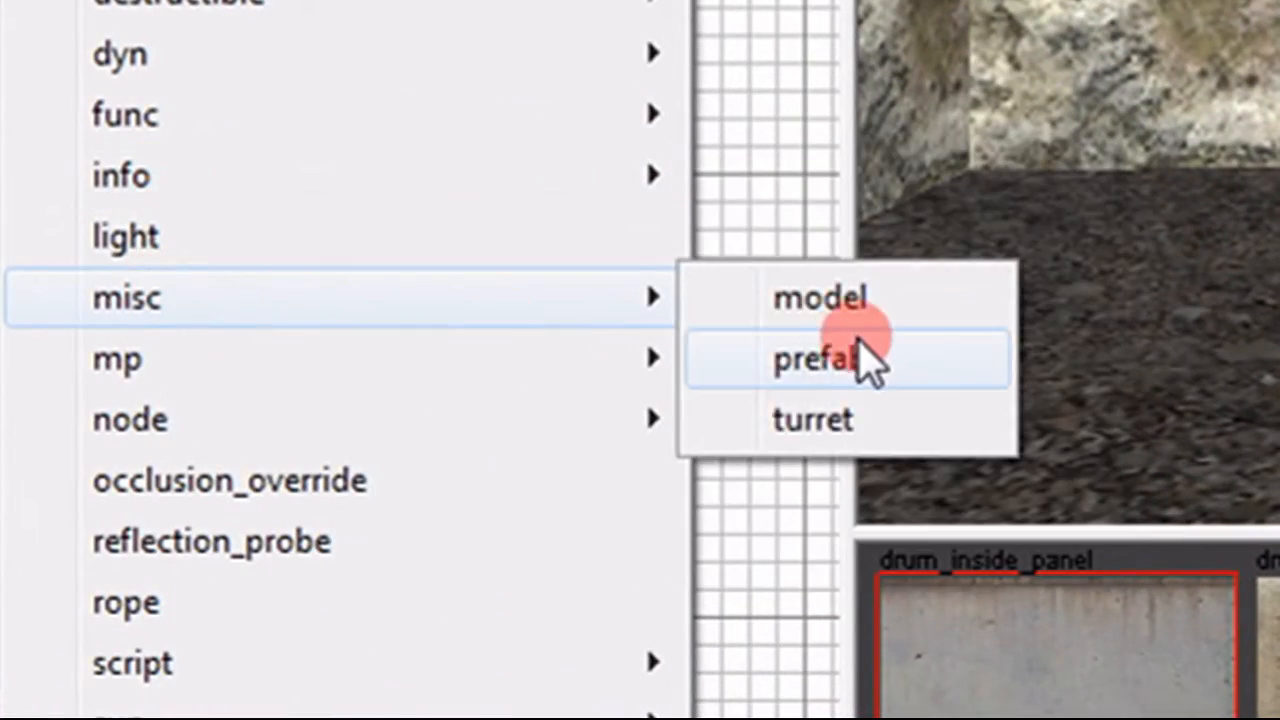
pyautogui.click(857, 355)
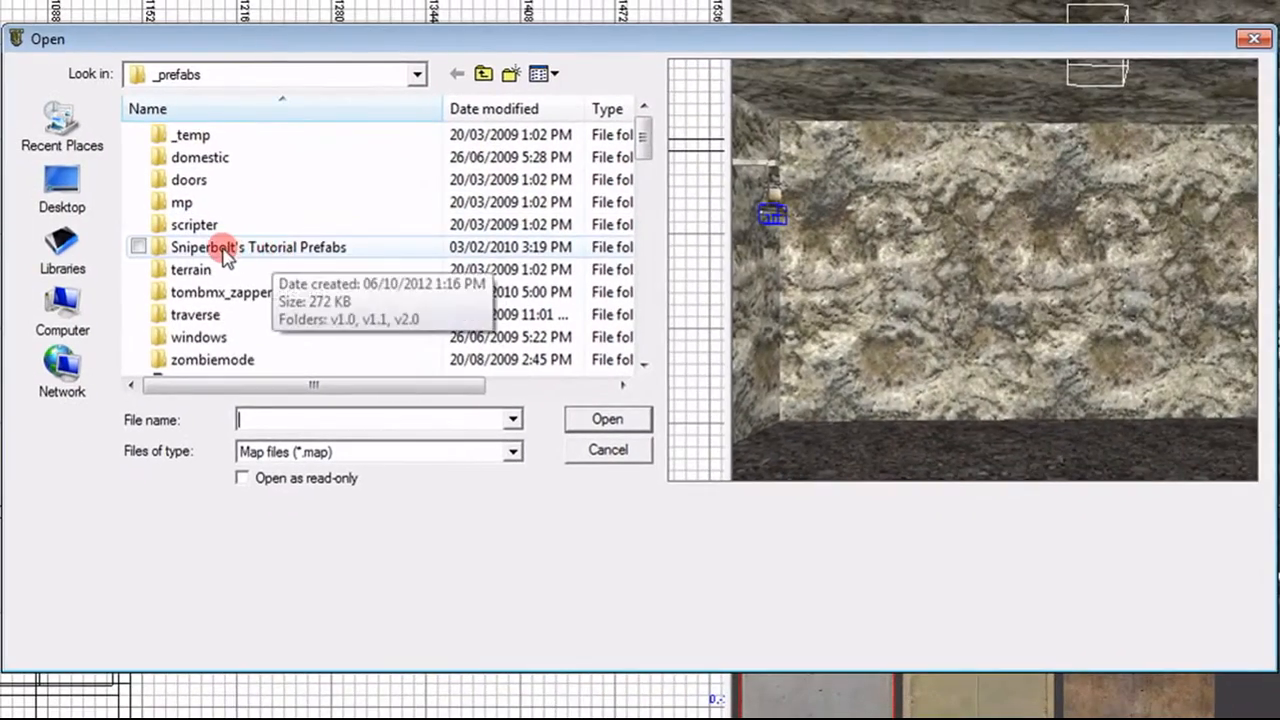
pyautogui.doubleClick(220, 252)
pyautogui.doubleClick(212, 135)
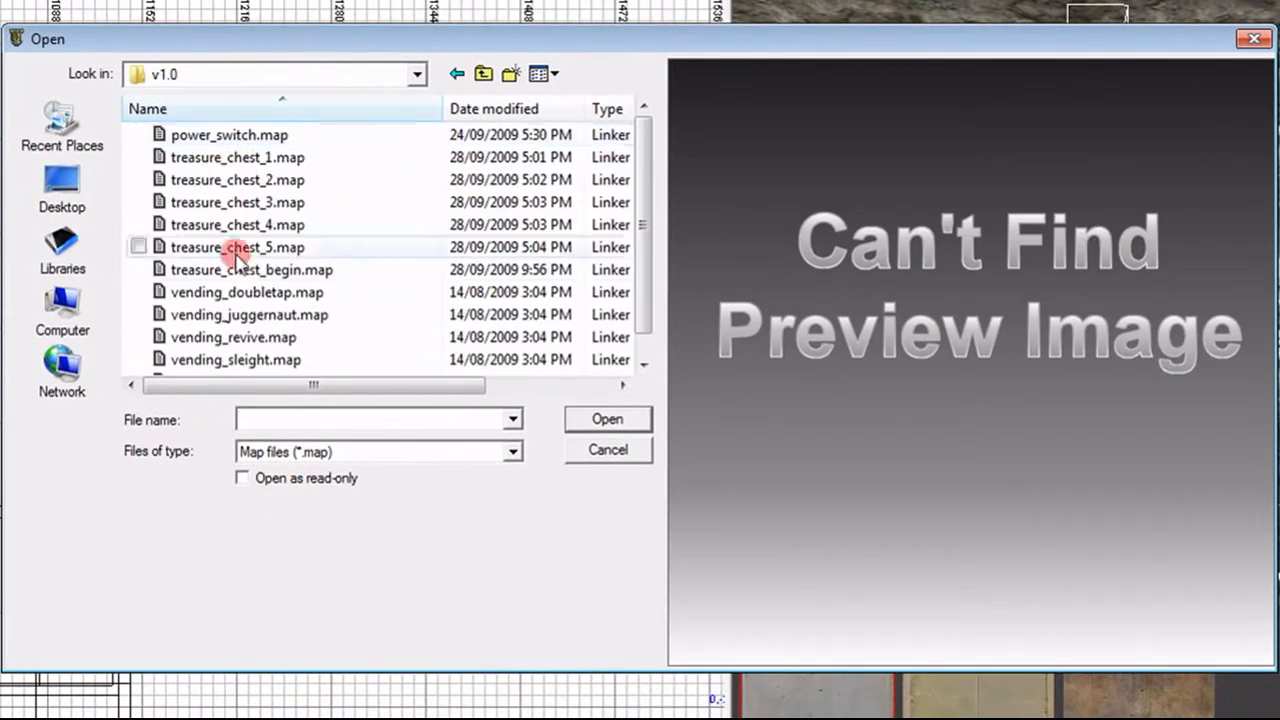
pyautogui.doubleClick(243, 140)
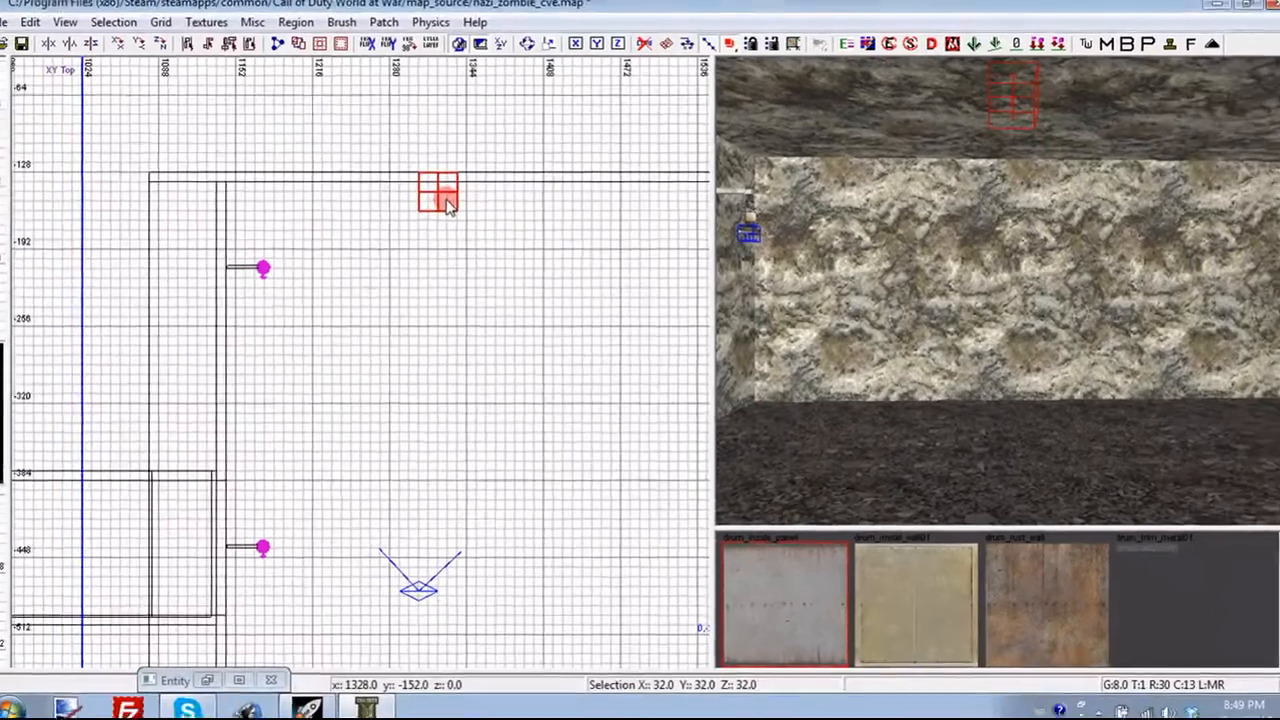
# Step: Find the inserted power switch prefab and move it into the large room beside its upper wall in the top view
pyautogui.moveTo(388, 164); pyautogui.dragTo(403, 263)
pyautogui.scroll(-5, 453, 272)
pyautogui.scroll(1, 517, 281)
pyautogui.scroll(3, 519, 287)
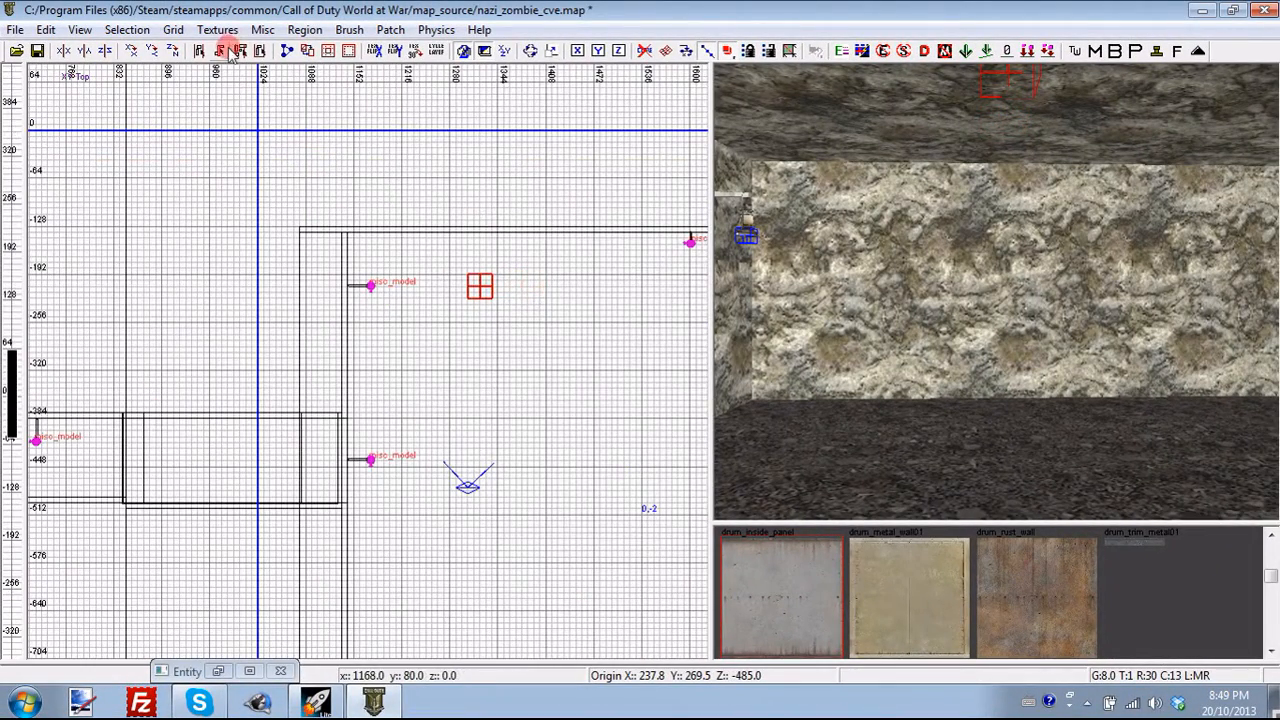
pyautogui.scroll(-4, 486, 314)
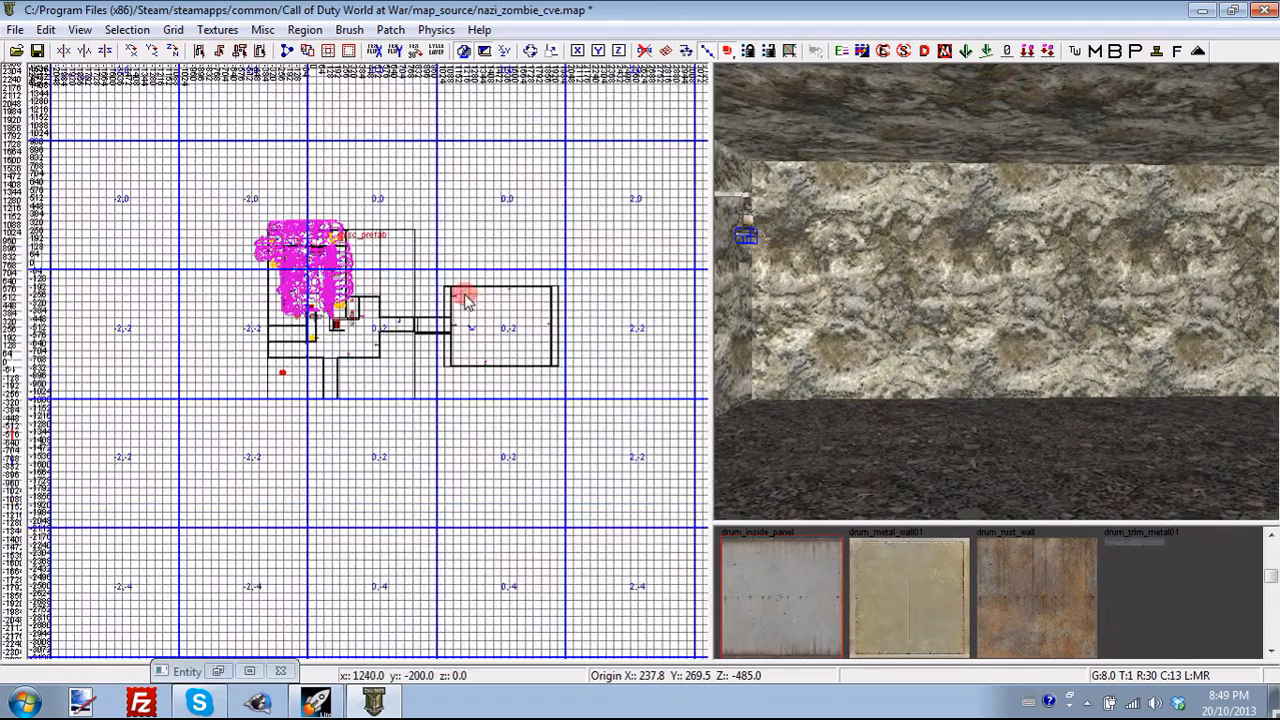
pyautogui.scroll(7, 395, 300)
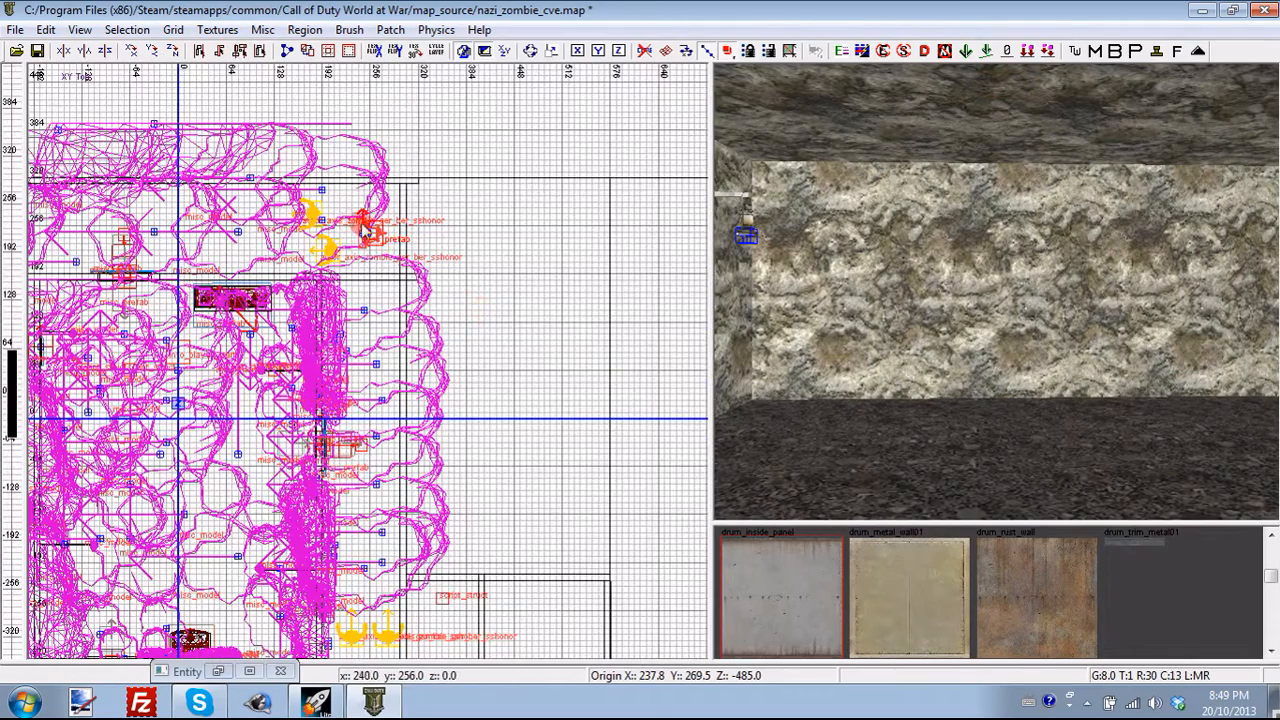
pyautogui.moveTo(369, 233); pyautogui.dragTo(653, 374)
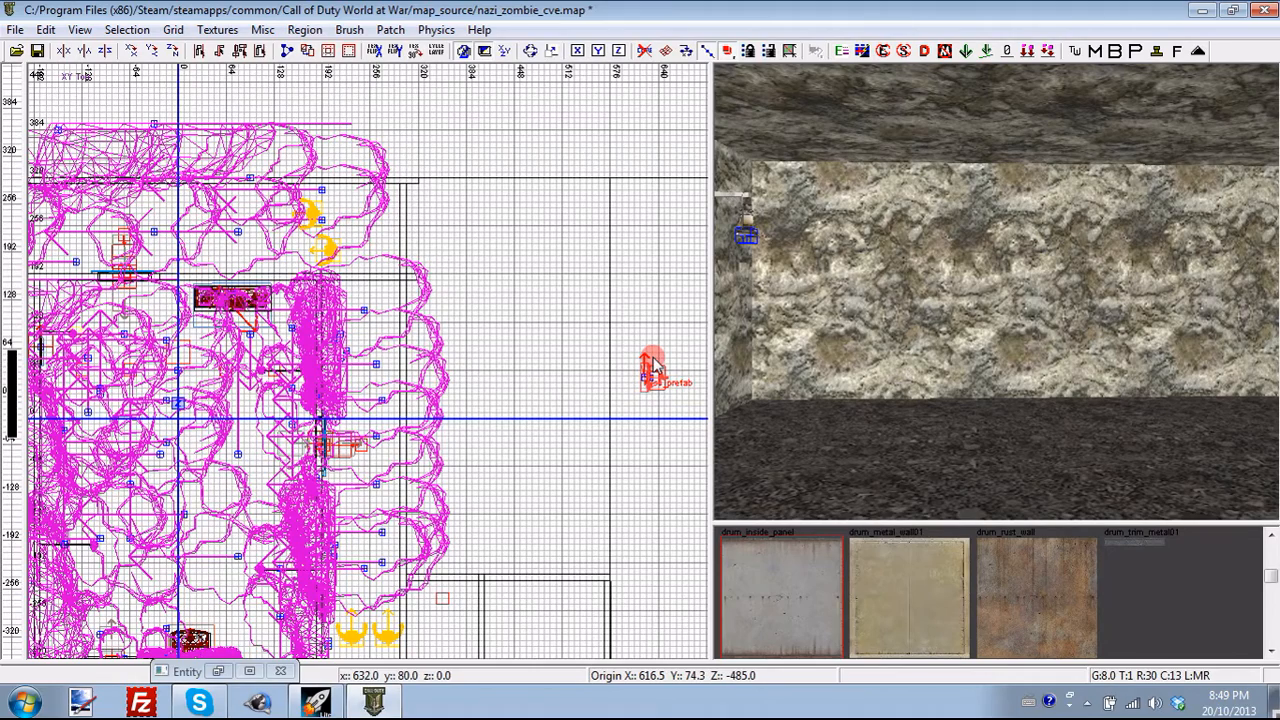
pyautogui.scroll(-4, 653, 358)
pyautogui.moveTo(611, 412); pyautogui.dragTo(606, 416, button='right')
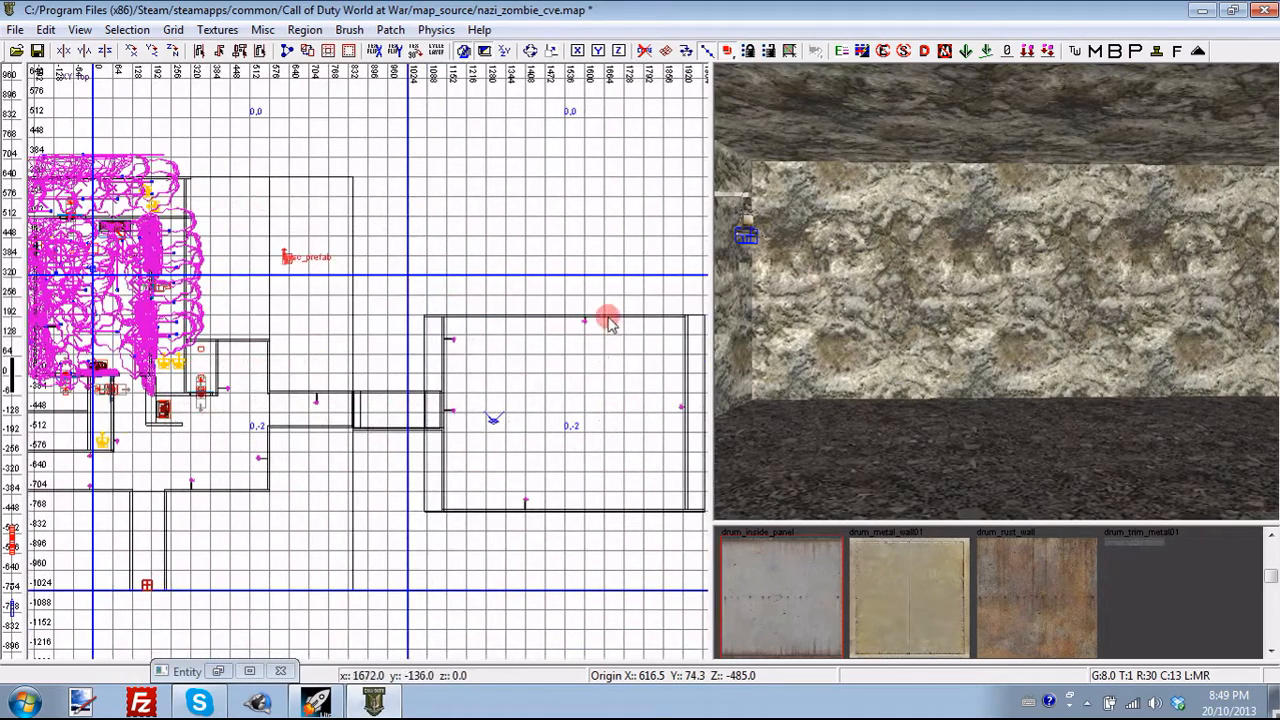
pyautogui.moveTo(289, 262); pyautogui.dragTo(459, 343)
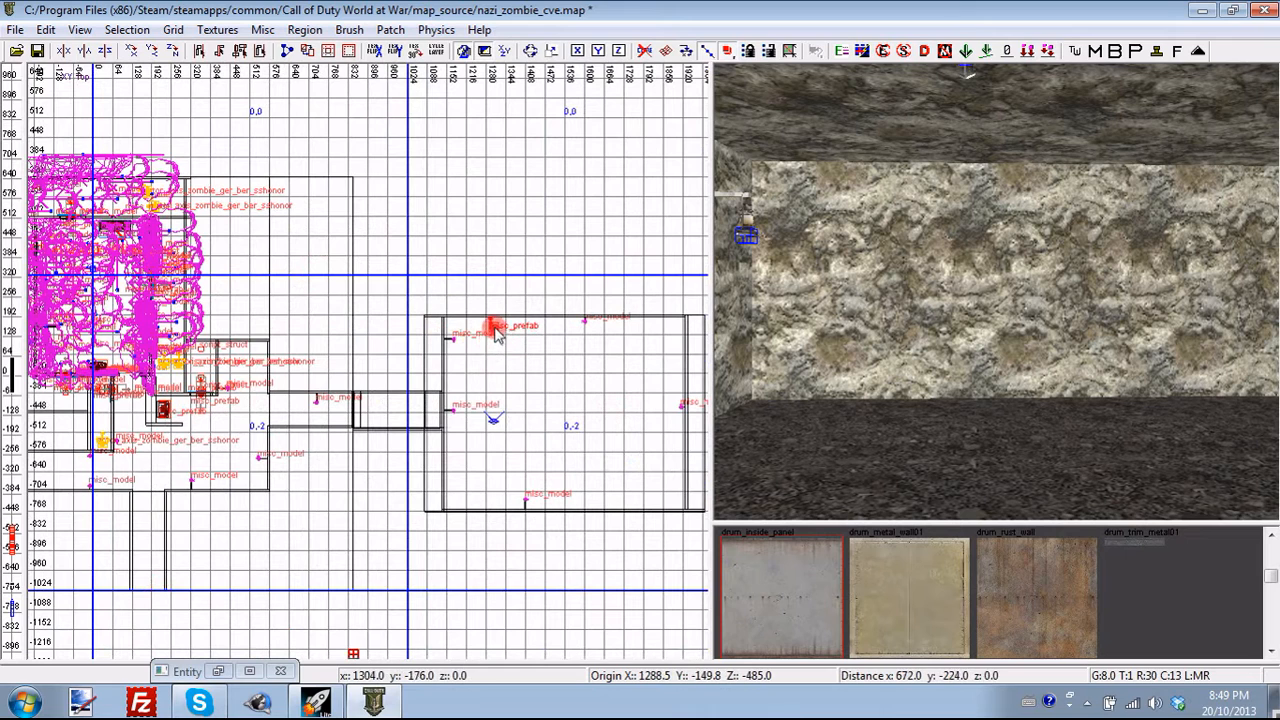
# Step: Lower the power switch prefab in the front view to Z -669, inside the large room
pyautogui.moveTo(495, 328); pyautogui.dragTo(495, 329)
pyautogui.hotkey('ctrl', 'Tab')
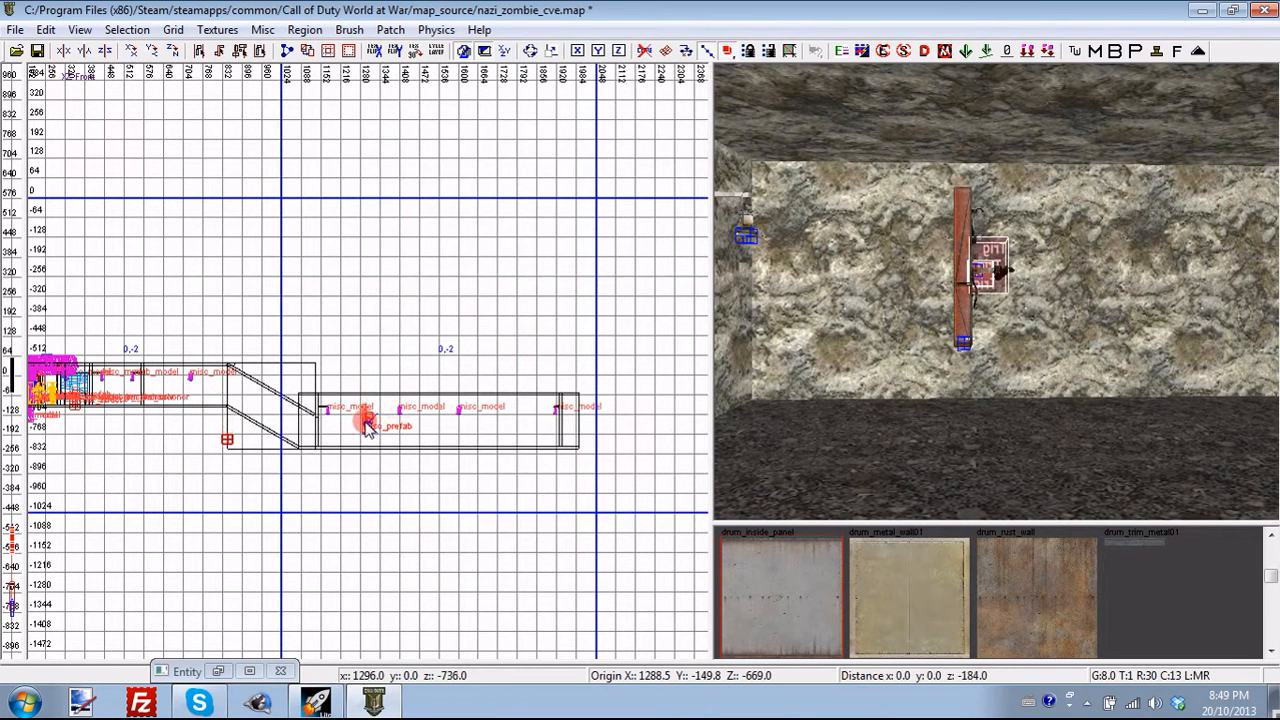
pyautogui.moveTo(1083, 410); pyautogui.dragTo(1088, 412, button='right')
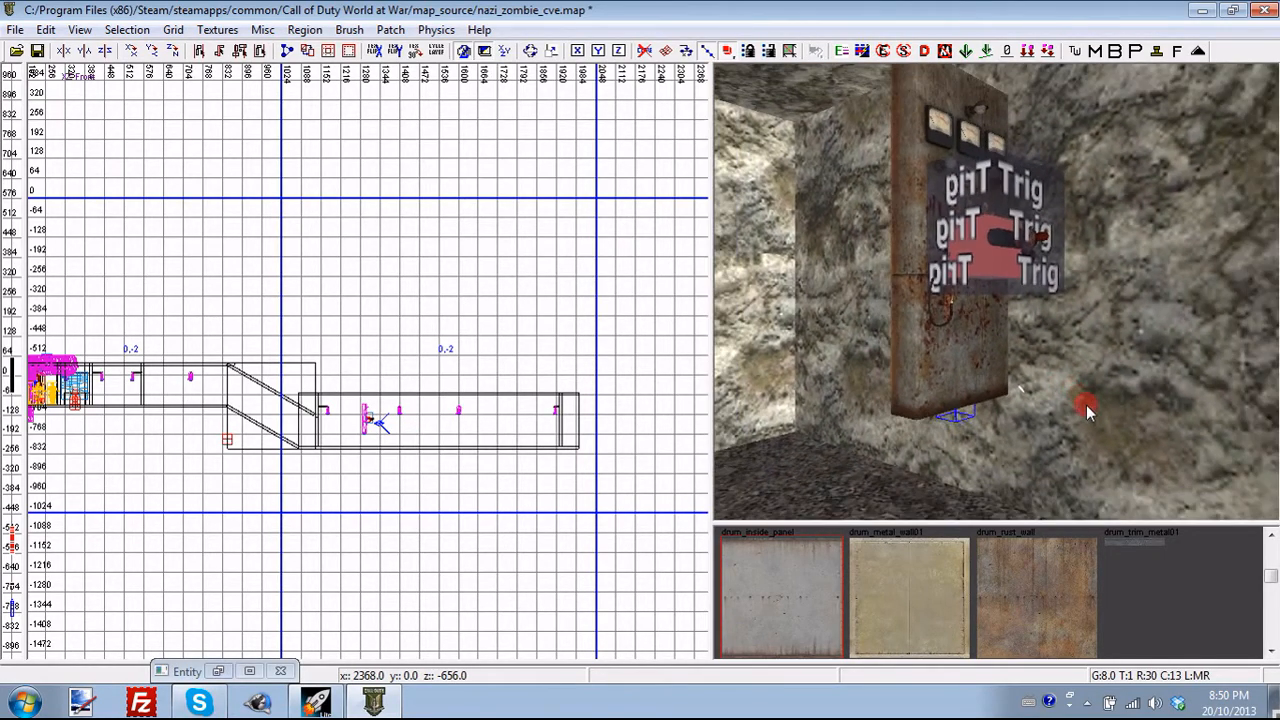
# Step: Place the power switch flush against the room's upper wall and shift it along the wall to X 1354.5, Y -136.5
pyautogui.keyDown('shift'); pyautogui.click(979, 290); pyautogui.keyUp('shift')
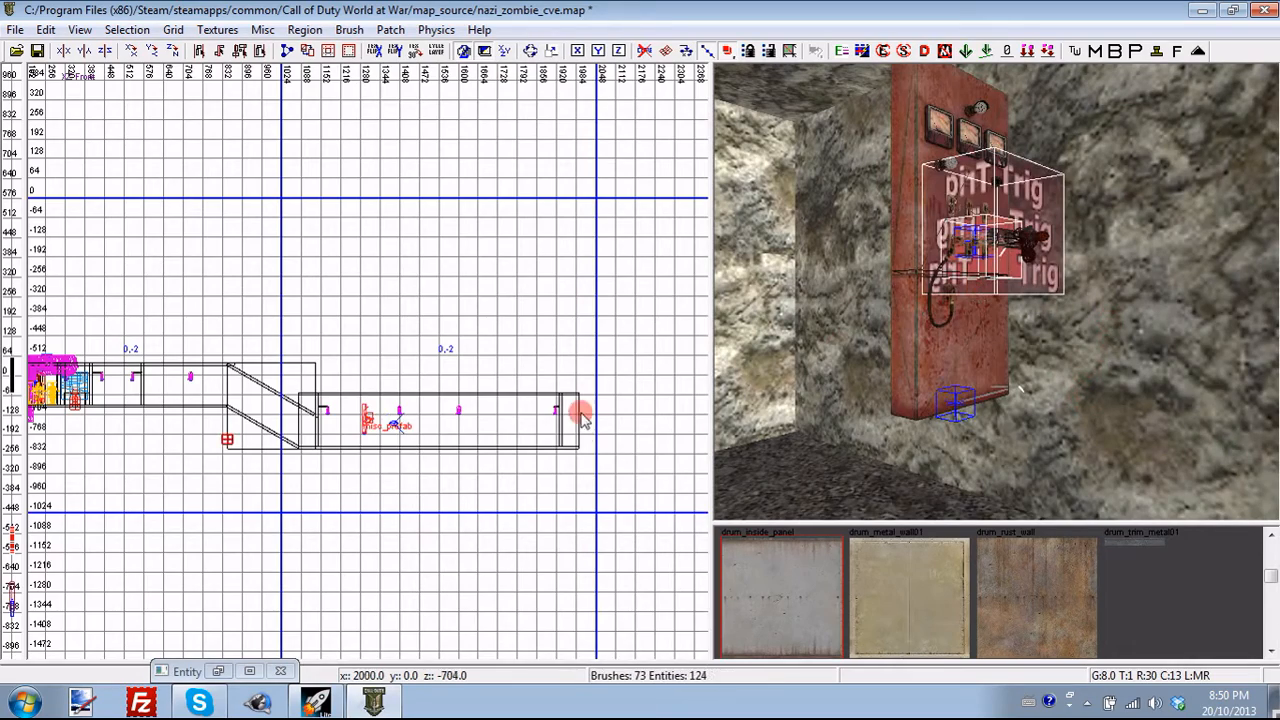
pyautogui.scroll(7, 583, 418)
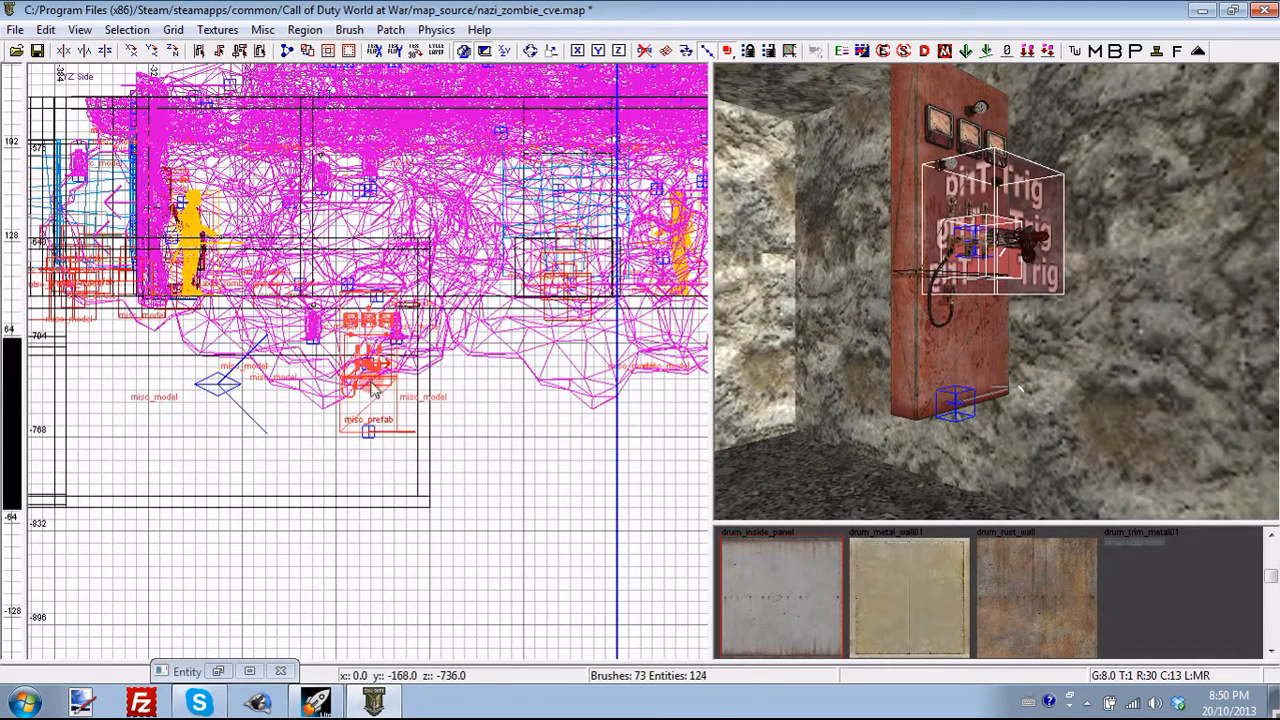
pyautogui.click(314, 403)
pyautogui.hotkey('ctrl', 'Tab')
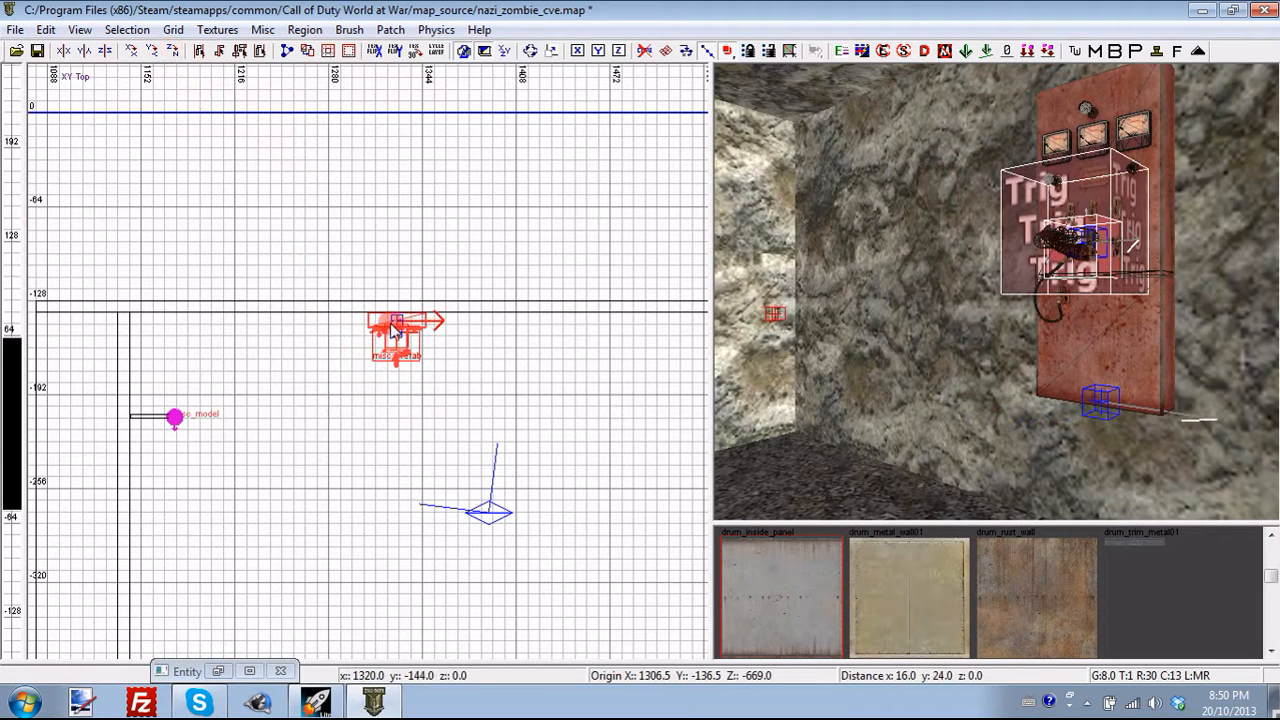
pyautogui.moveTo(396, 330); pyautogui.dragTo(466, 330)
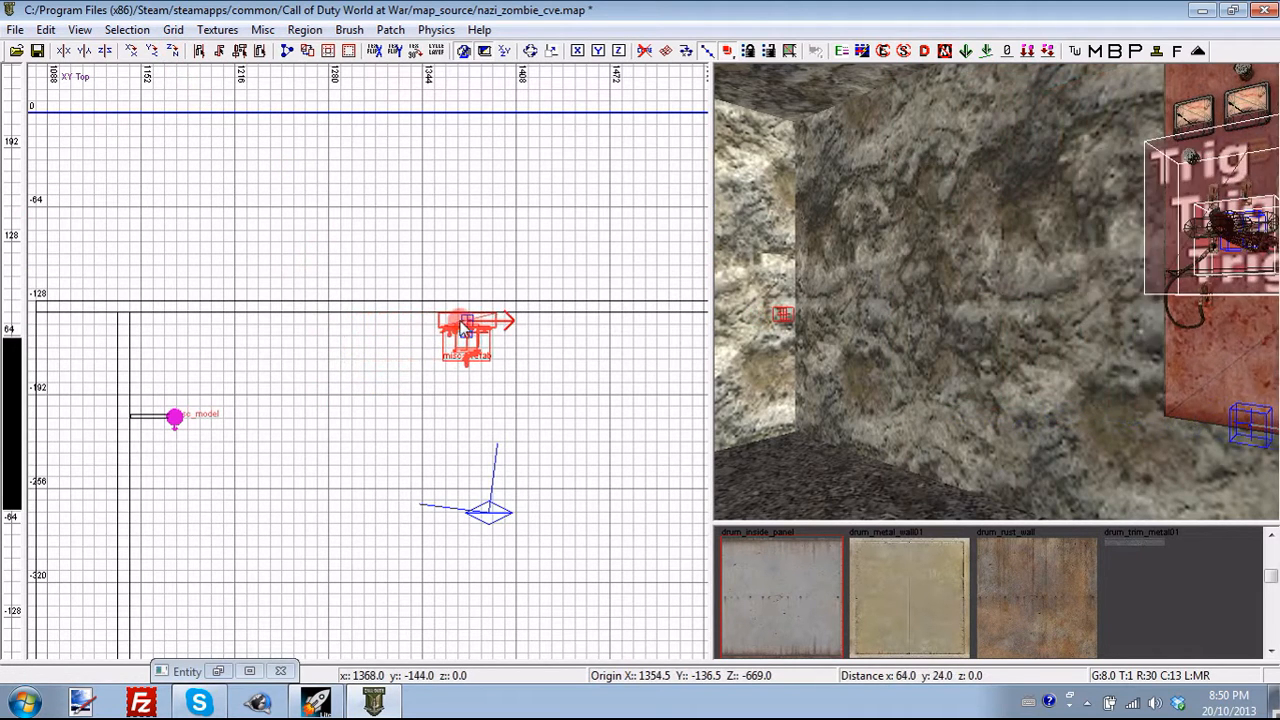
pyautogui.click(448, 325)
# Step: Lower the power switch about 16 units toward the floor in the front view and deselect it
pyautogui.hotkey('ctrl', 'Tab')
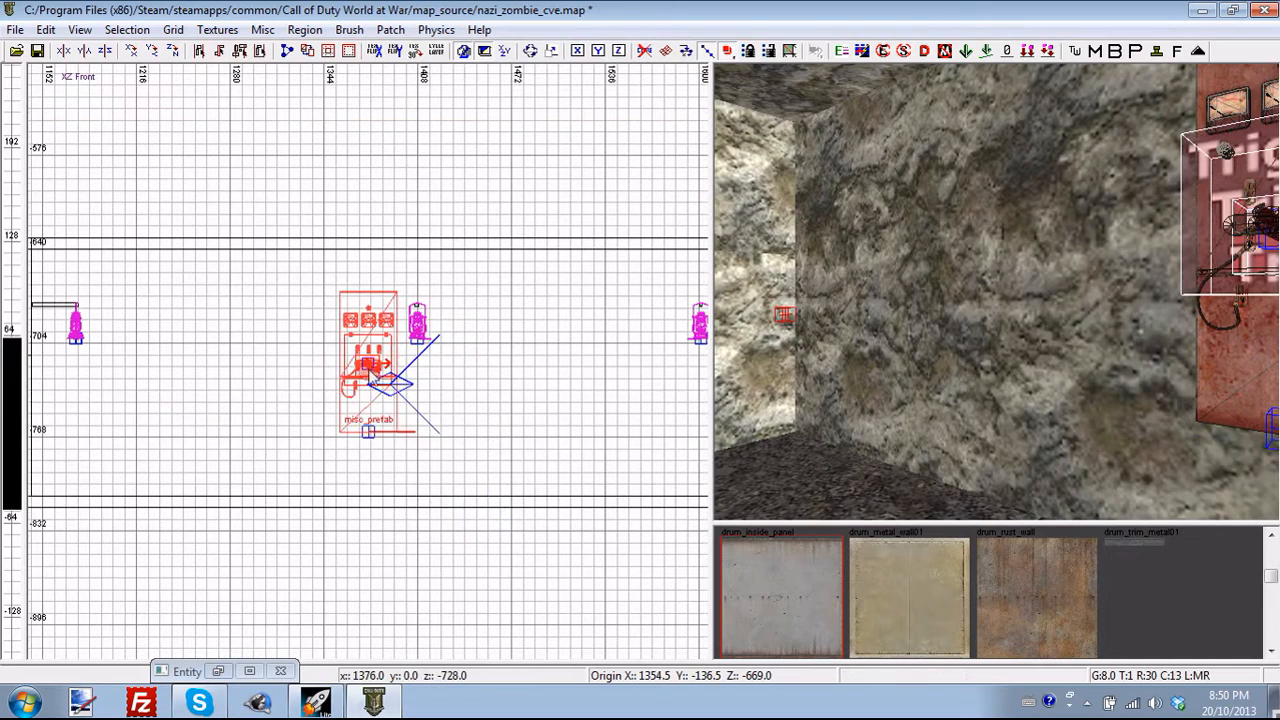
pyautogui.moveTo(376, 370); pyautogui.dragTo(377, 394)
pyautogui.press('Escape')
pyautogui.moveTo(1173, 361); pyautogui.dragTo(1173, 360, button='right')
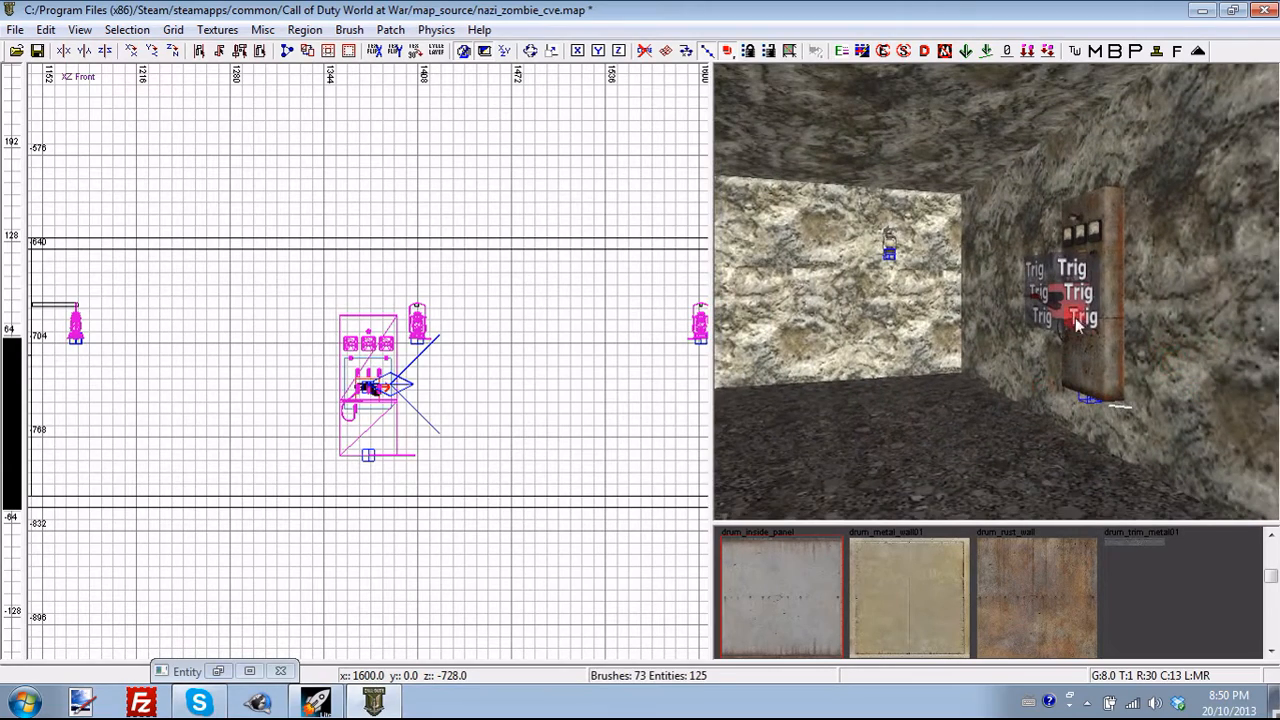
pyautogui.moveTo(1092, 350); pyautogui.dragTo(1020, 349, button='right')
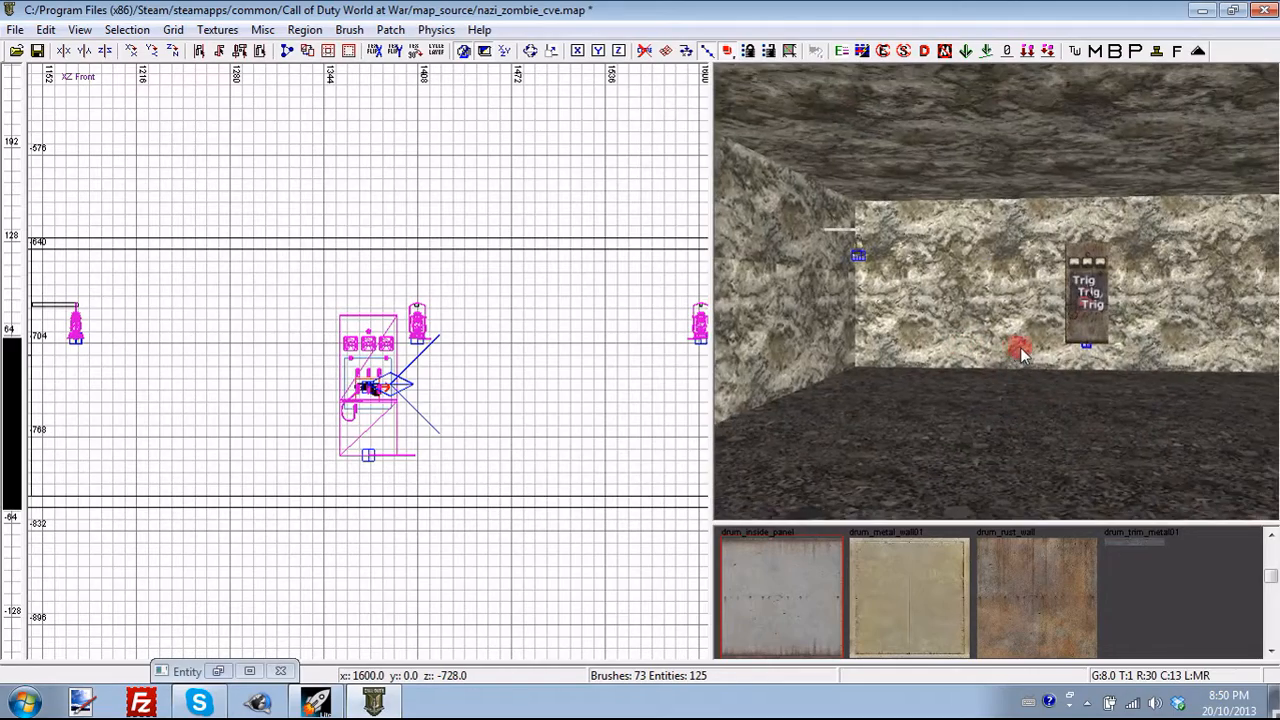
pyautogui.moveTo(921, 388); pyautogui.dragTo(862, 402, button='right')
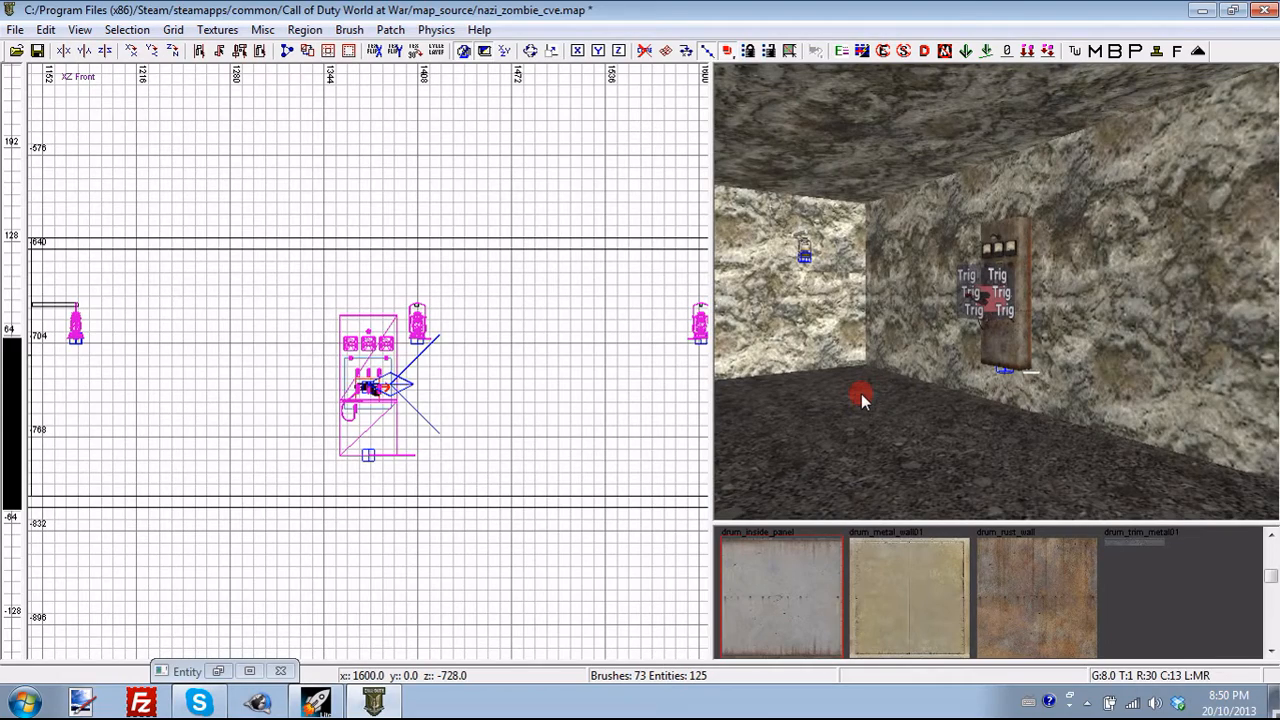
pyautogui.moveTo(861, 393)
pyautogui.mouseDown(button='right')
pyautogui.moveTo(853, 372)
pyautogui.moveTo(858, 388)
pyautogui.mouseUp(button='right')
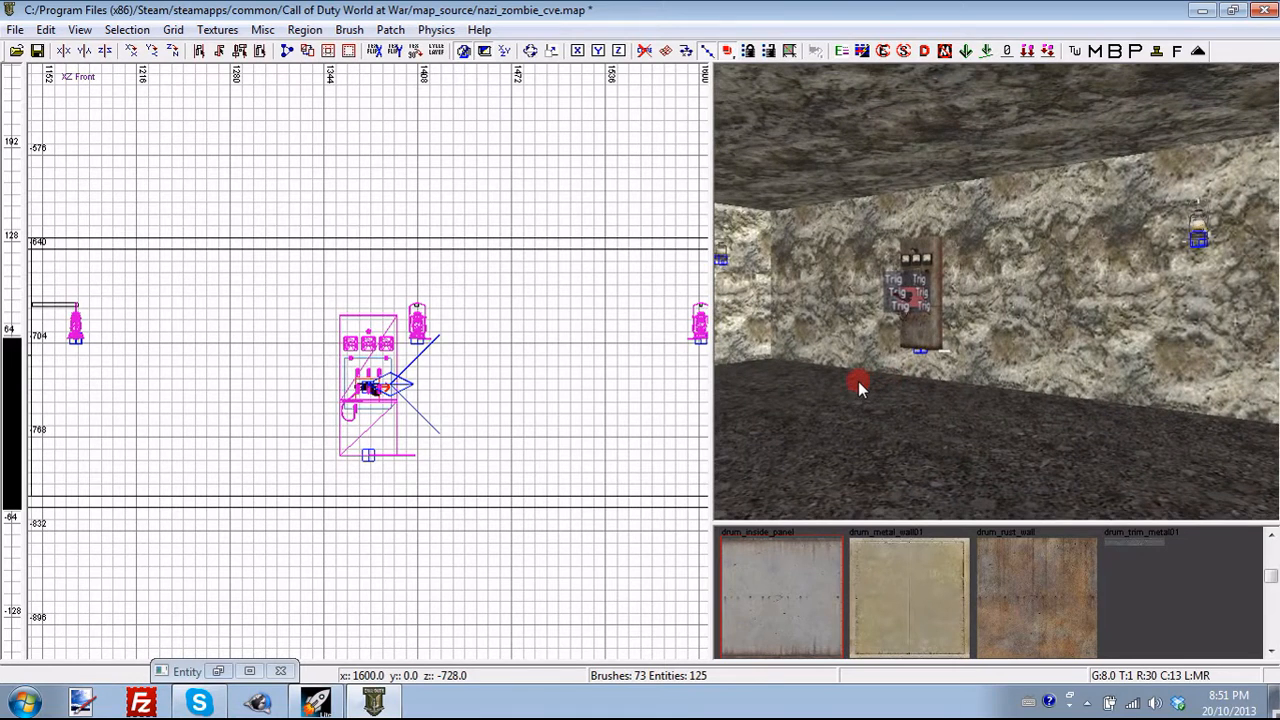
pyautogui.click(1089, 704)
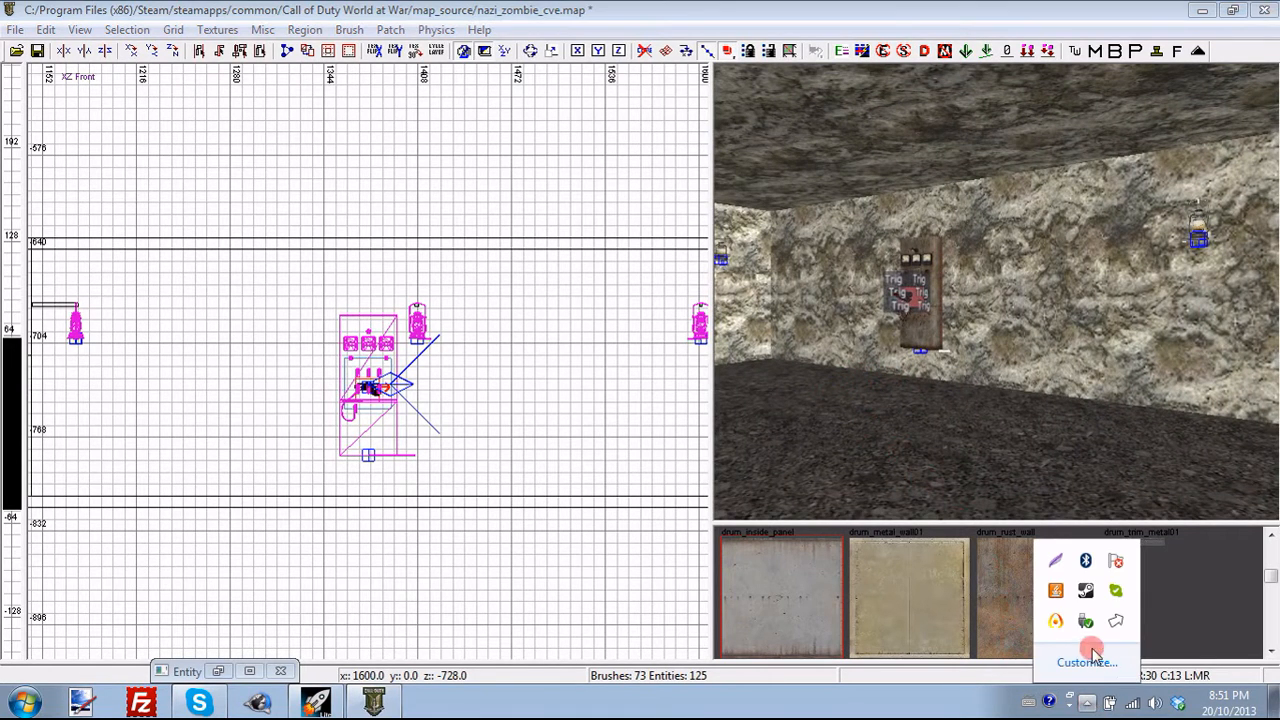